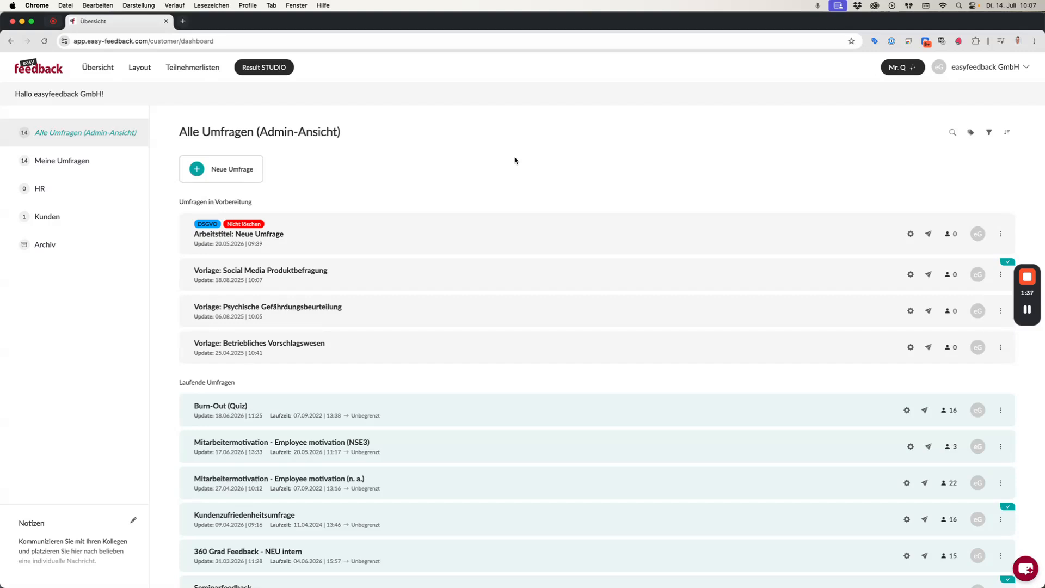
Open the participant lists in a separate browser tab and open the Employee list
left_click(199, 67, "super")
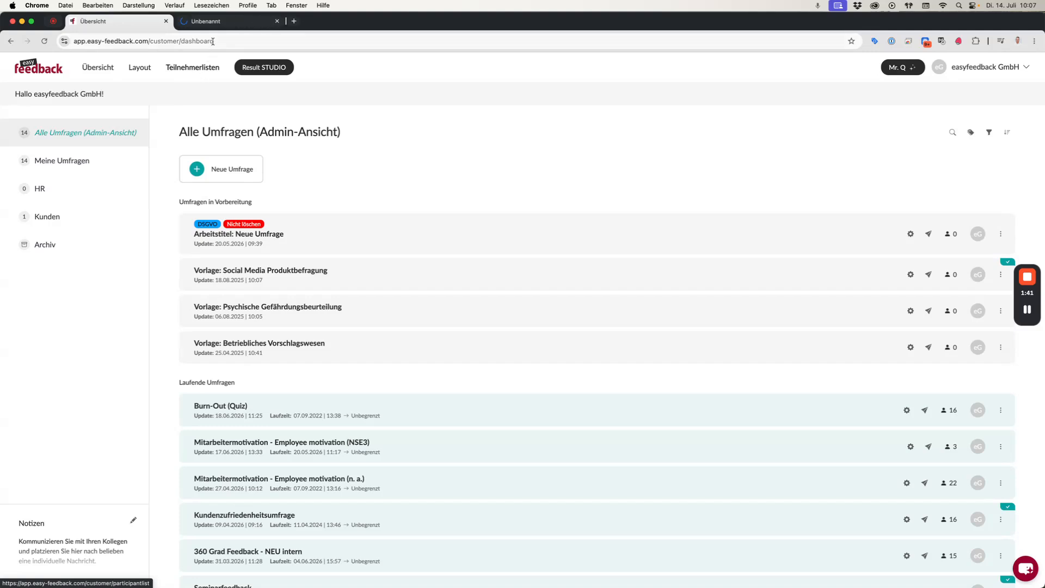
left_click(214, 23)
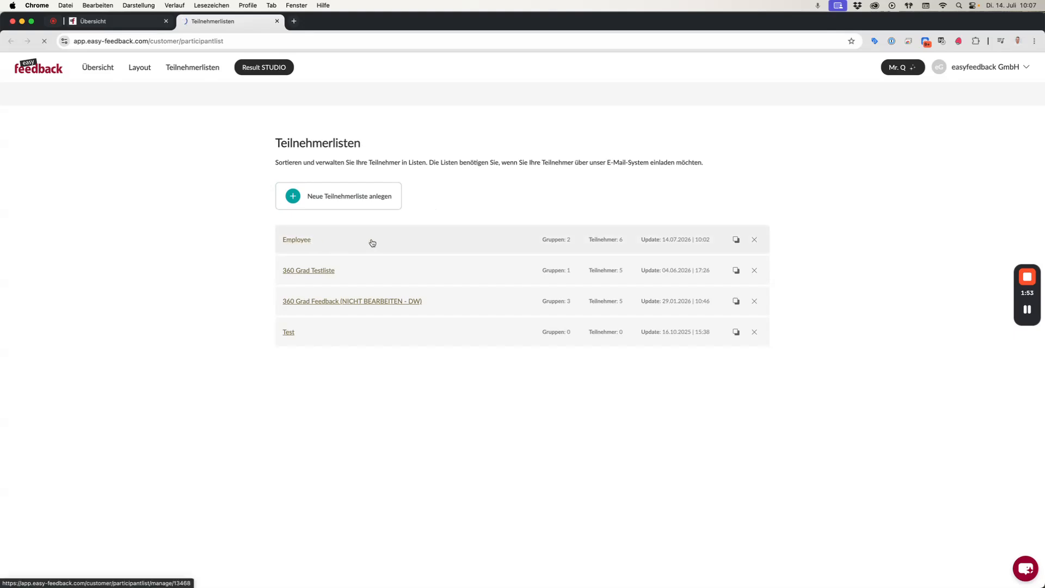
left_click(346, 243)
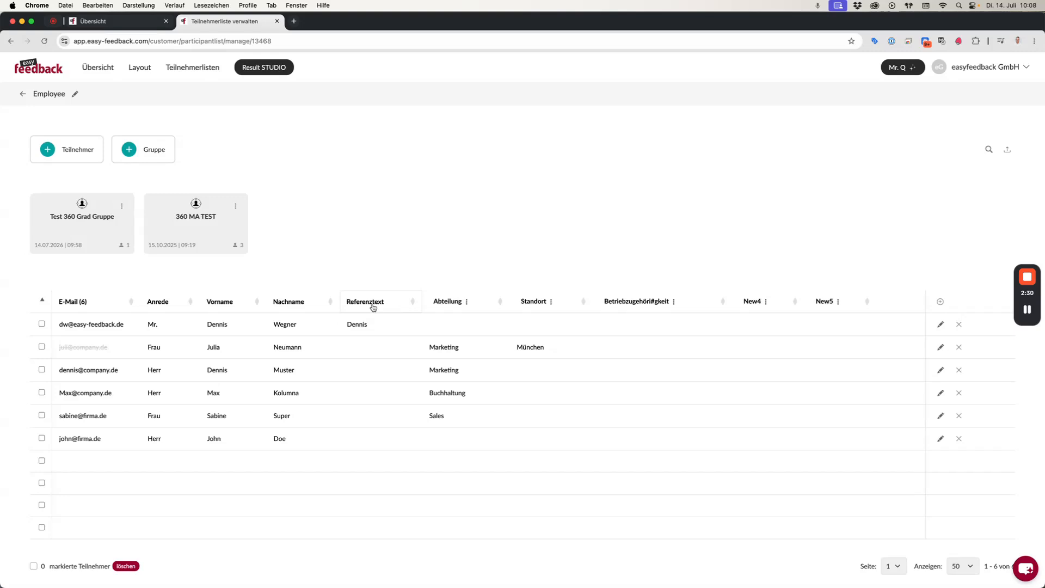
Examine the Referenztext, Abteilung and Standort entries of the first two participants in the Employee list
double_click(347, 325)
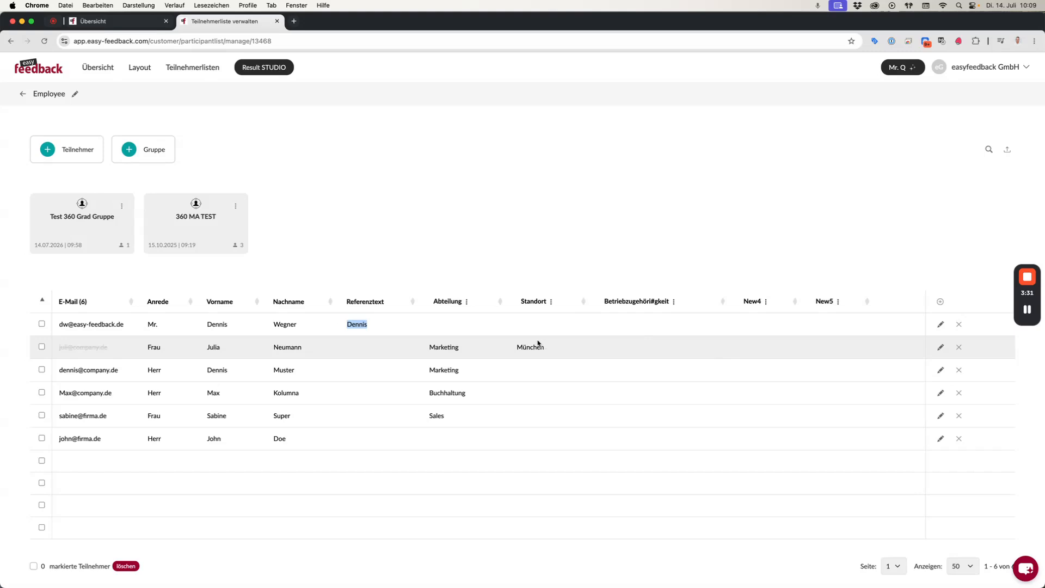
double_click(443, 349)
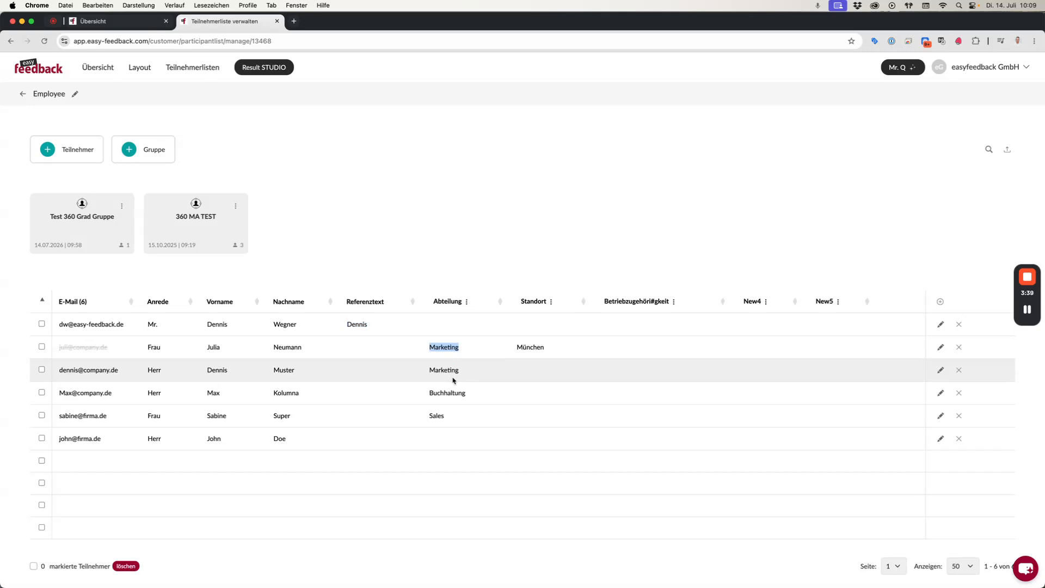
double_click(535, 347)
double_click(444, 347)
double_click(530, 346)
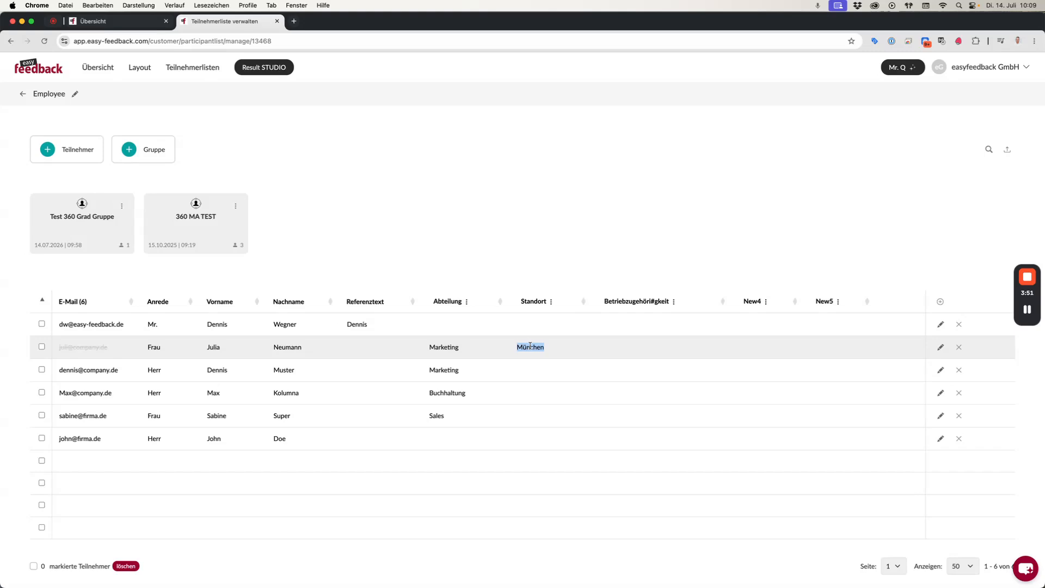
Review the import and manual-entry options for adding participants, and close the dialog without adding anyone
left_click(74, 153)
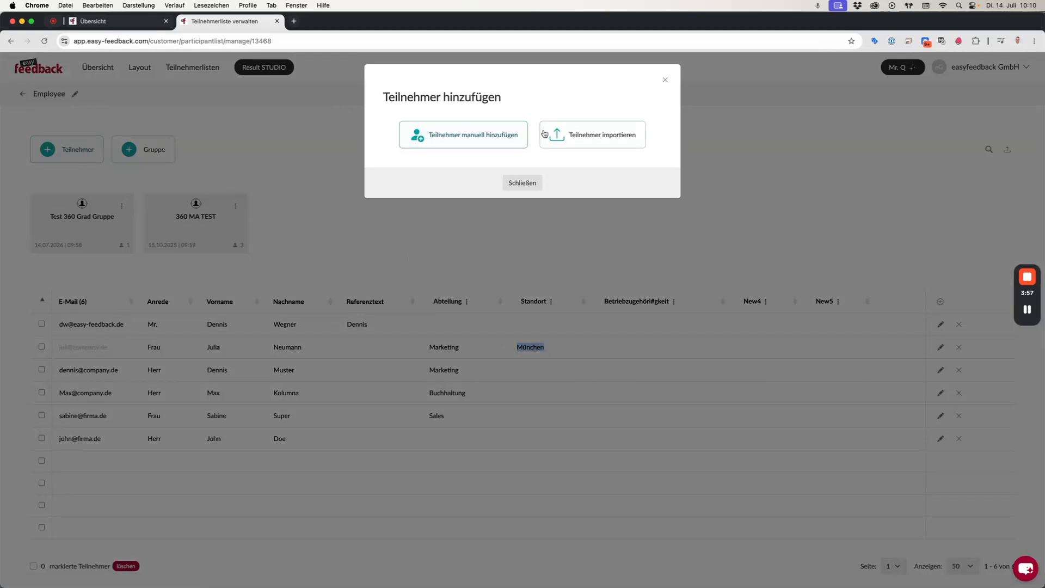
left_click(571, 140)
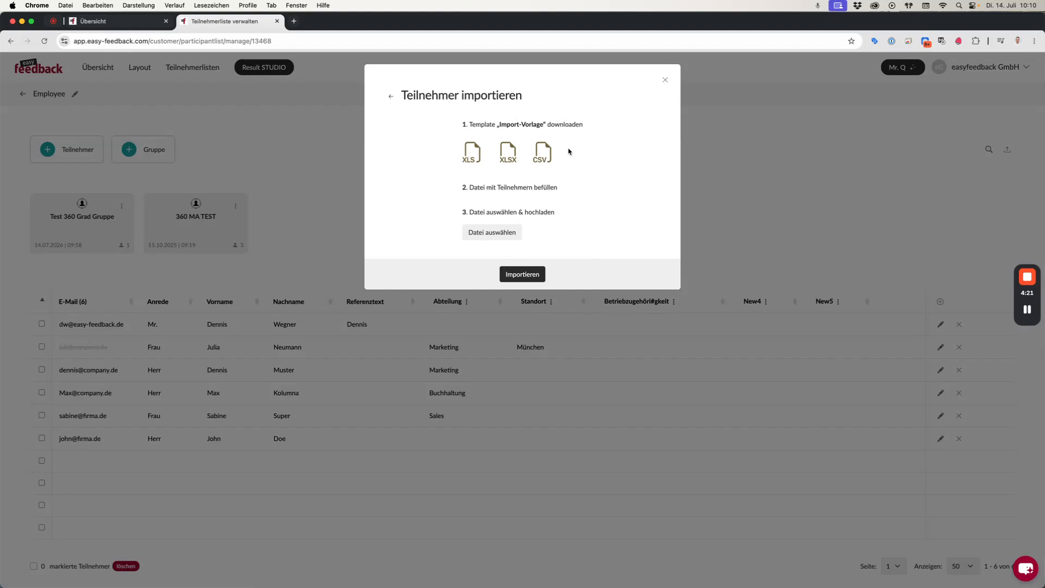
left_click(390, 96)
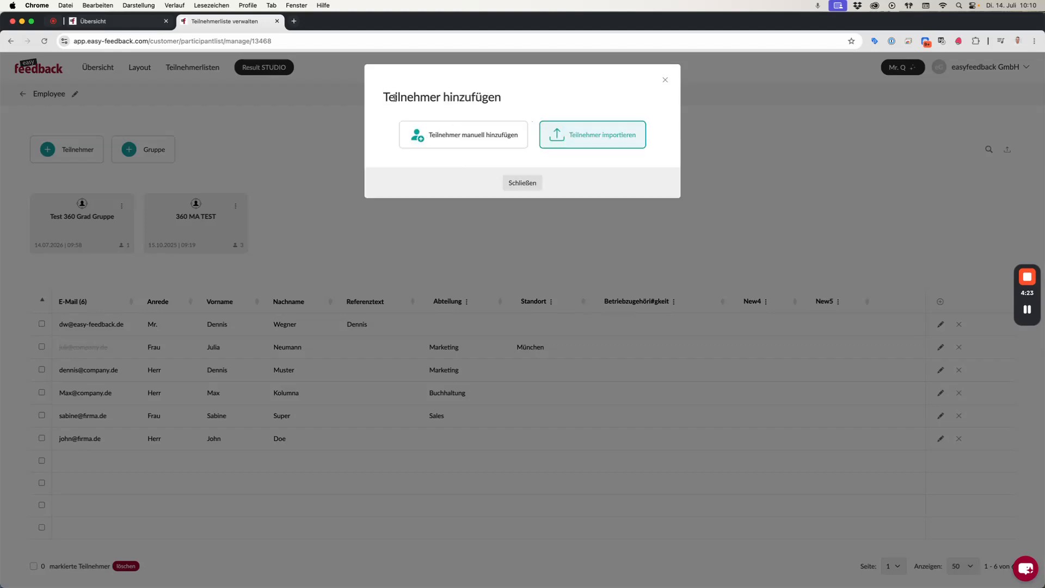
left_click(458, 136)
left_click(432, 168)
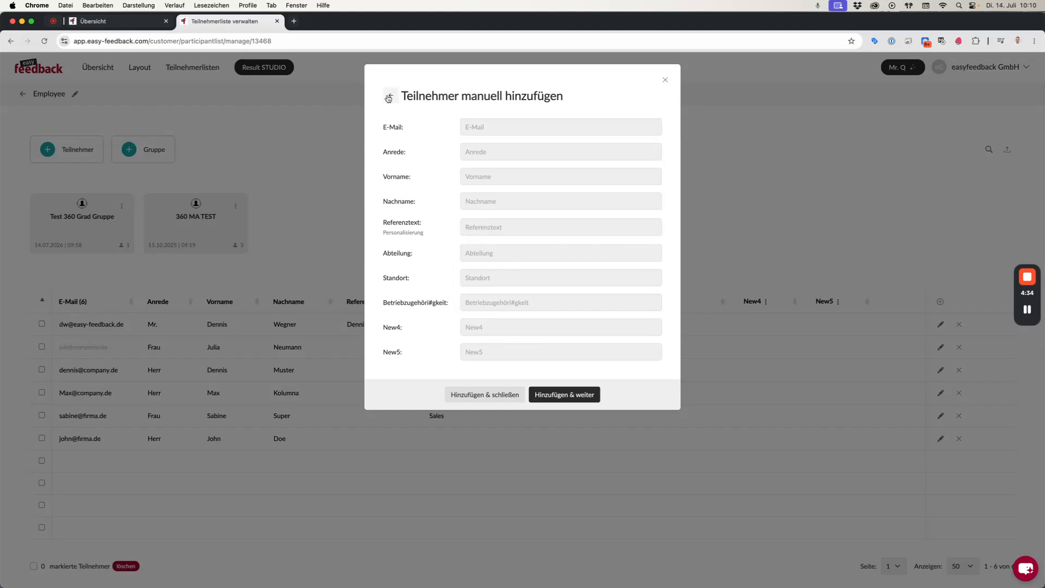
left_click(390, 97)
left_click(523, 186)
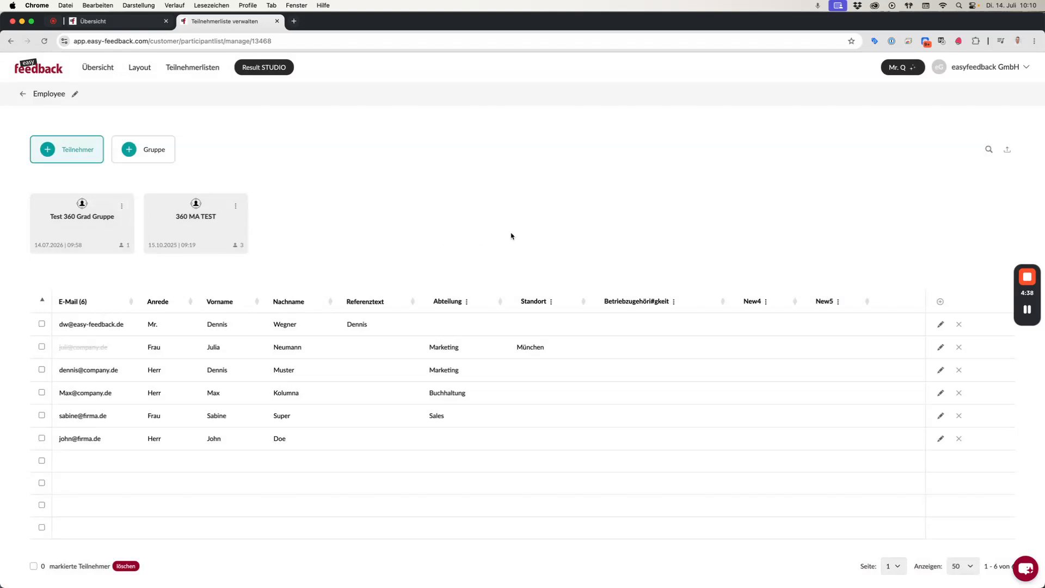
Try setting the first participant's Versand option to "abgemeldet (kein Versand)" and close the form without saving
left_click(941, 324)
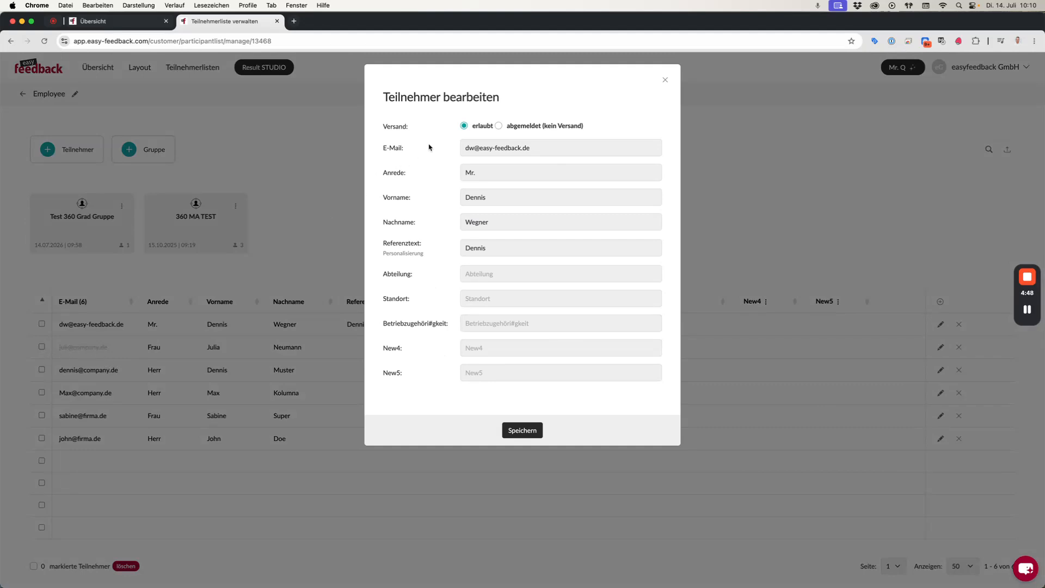
left_click_drag(383, 126, 421, 127)
left_click(499, 126)
left_click(666, 79)
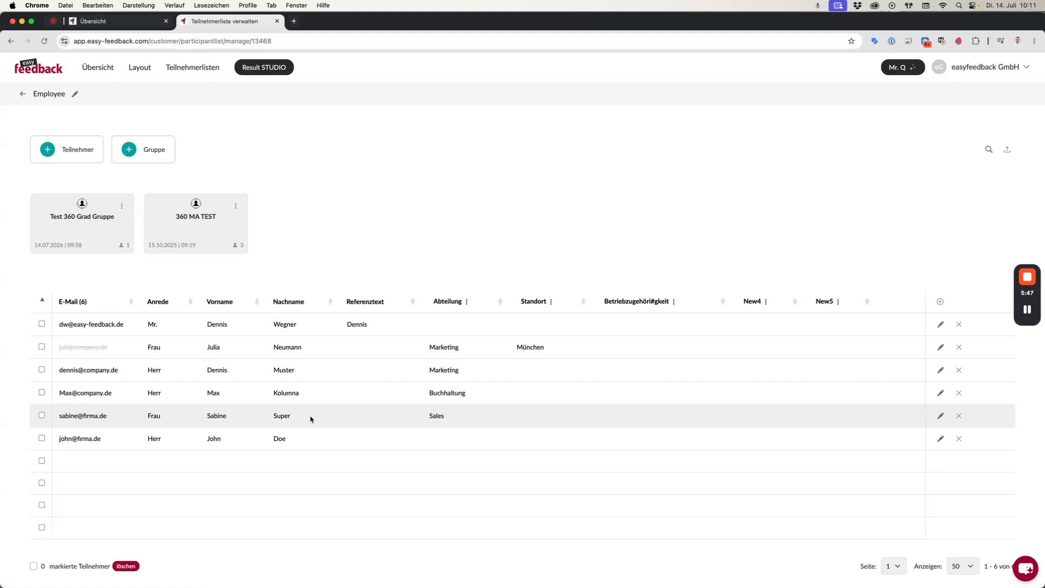
Create a regular group named "Gruppe A" in the Employee participant list
left_click(153, 150)
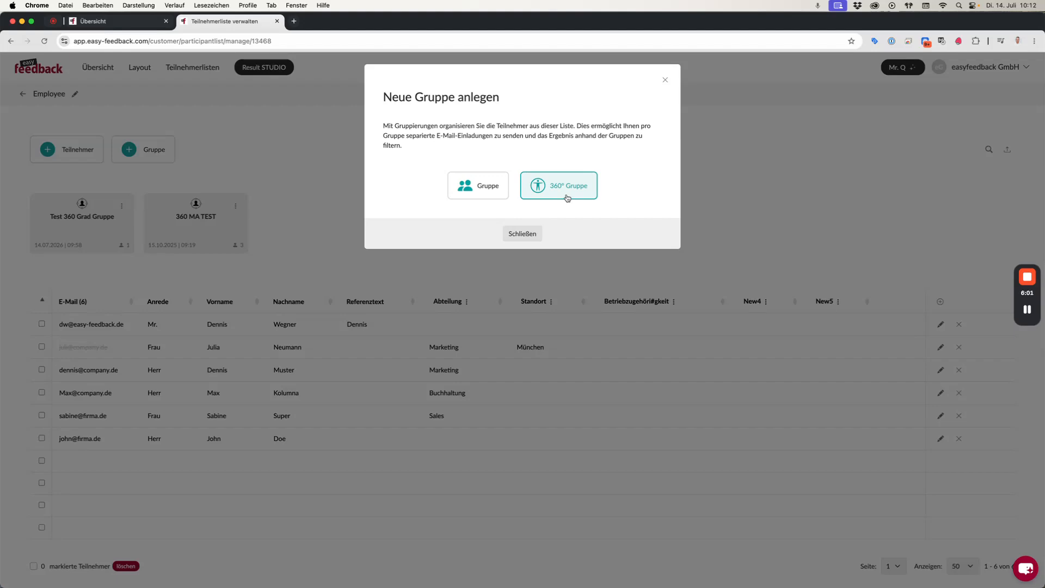
left_click(494, 185)
type("Gruppe A")
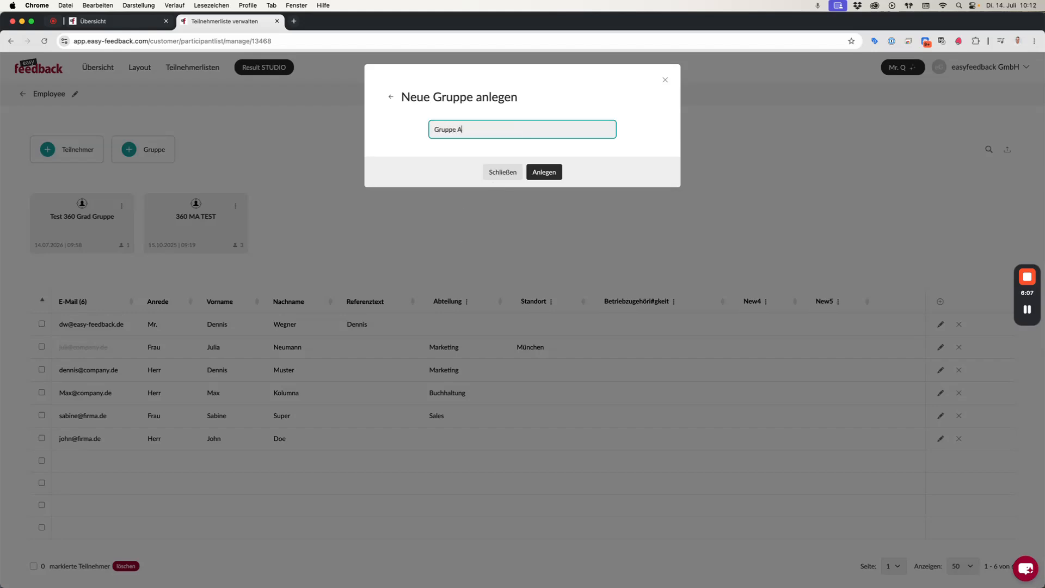
left_click(550, 174)
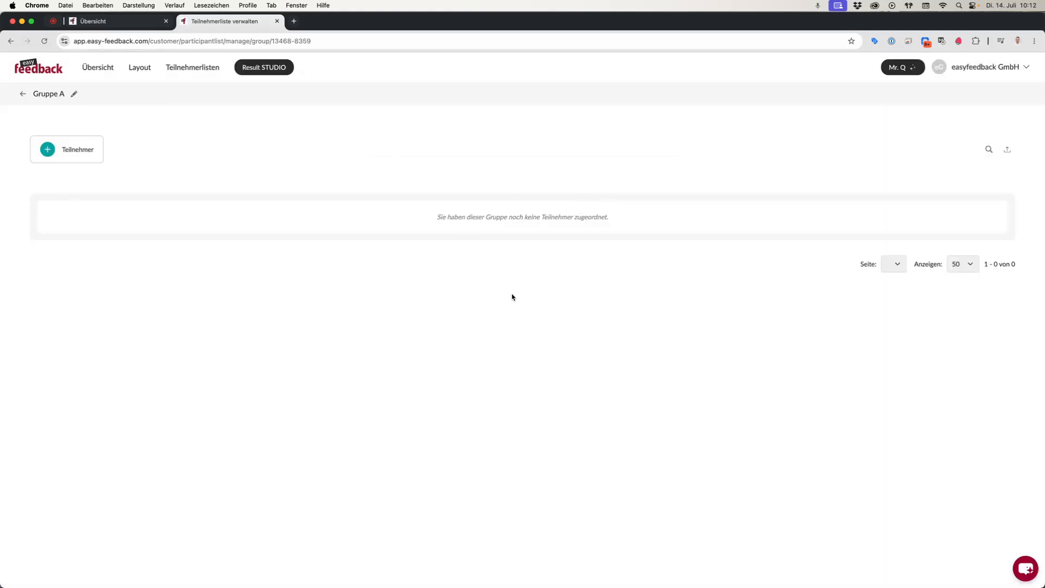
Add three existing participants from the Employee list to Gruppe A and return to the list overview
left_click(80, 154)
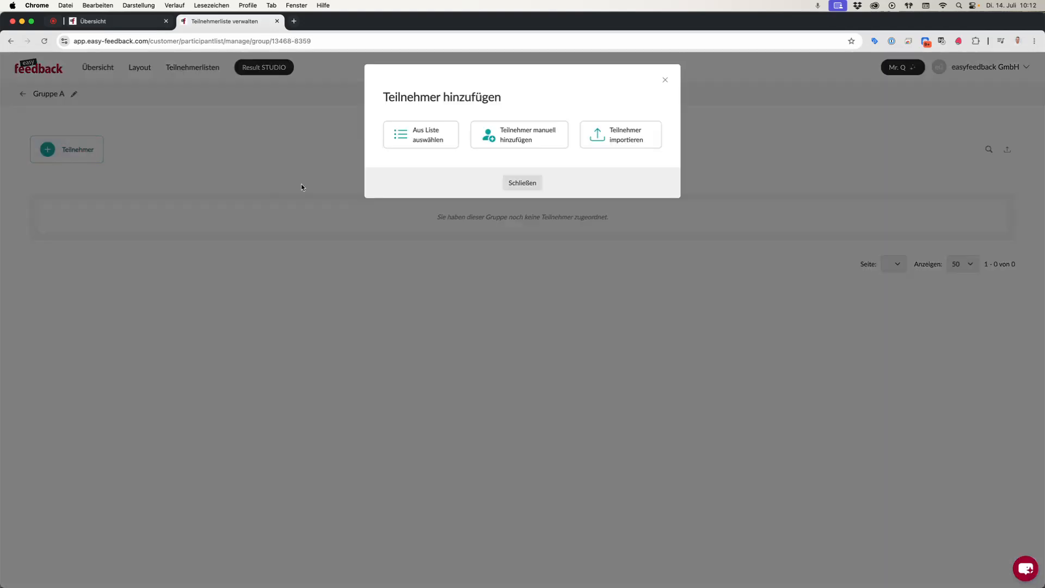
left_click(429, 135)
left_click(509, 210)
left_click(509, 222)
left_click(512, 238)
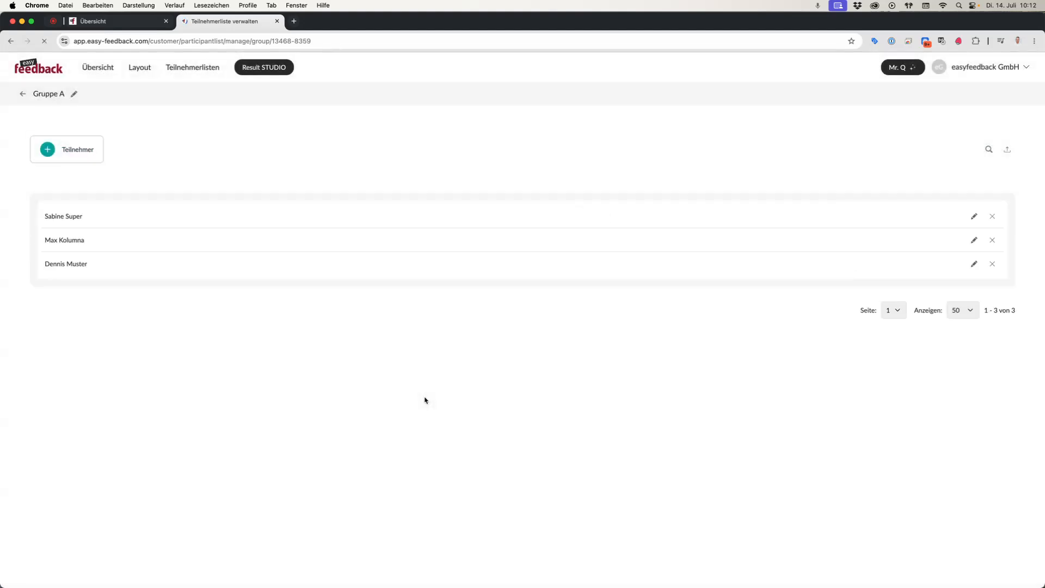
left_click_drag(34, 94, 66, 94)
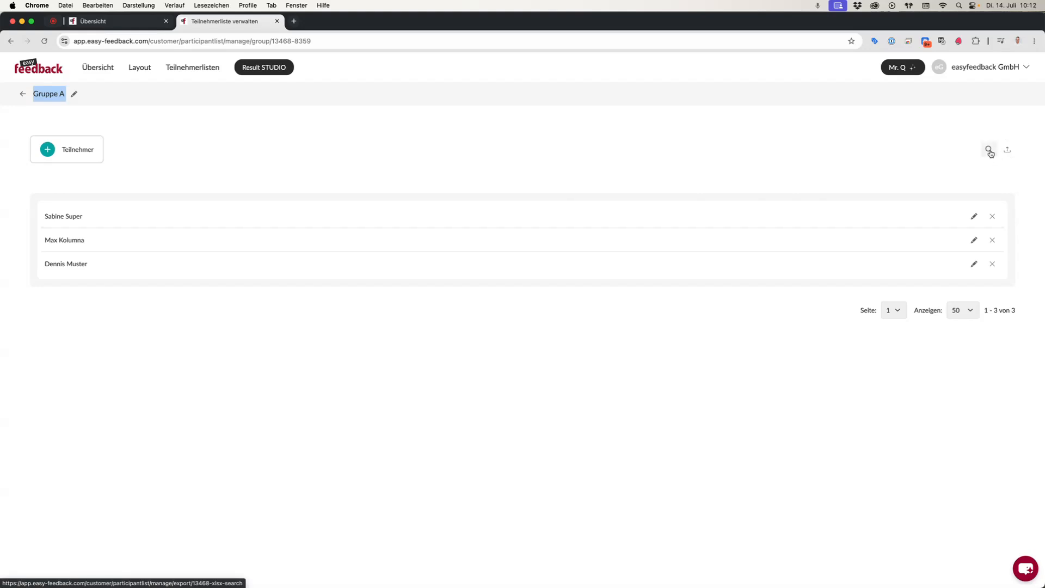
left_click(23, 93)
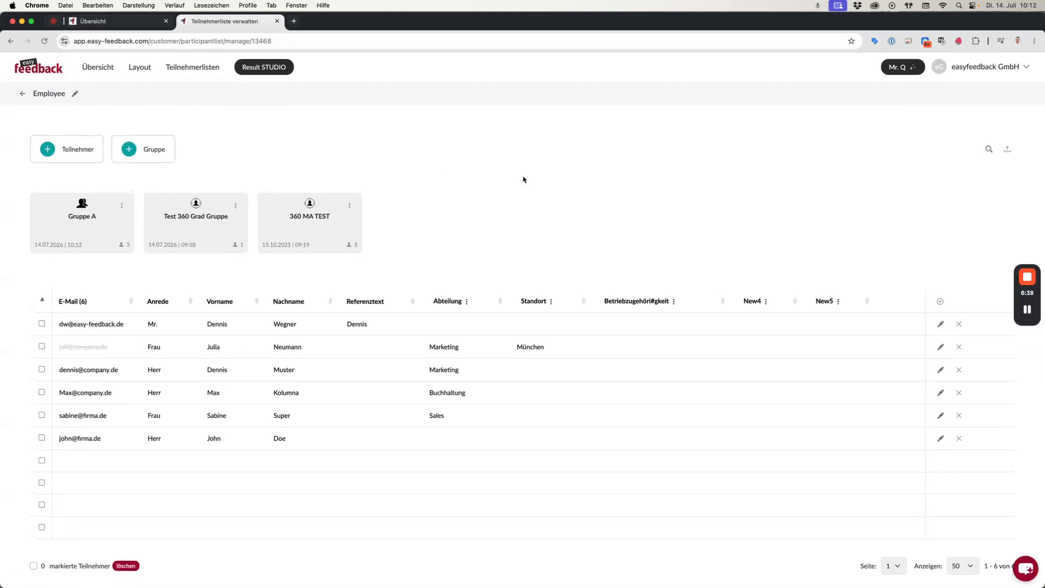
Try limiting the participant list's visibility to selected teams such as HR, and restore the visibility to Alle
scroll(520, 245, "down", 5)
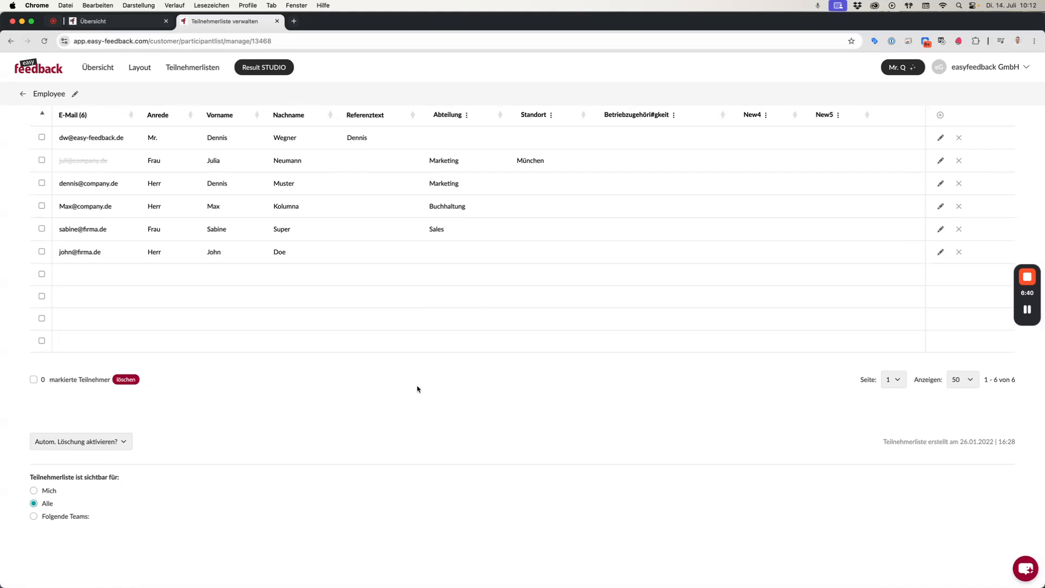
left_click_drag(29, 477, 122, 477)
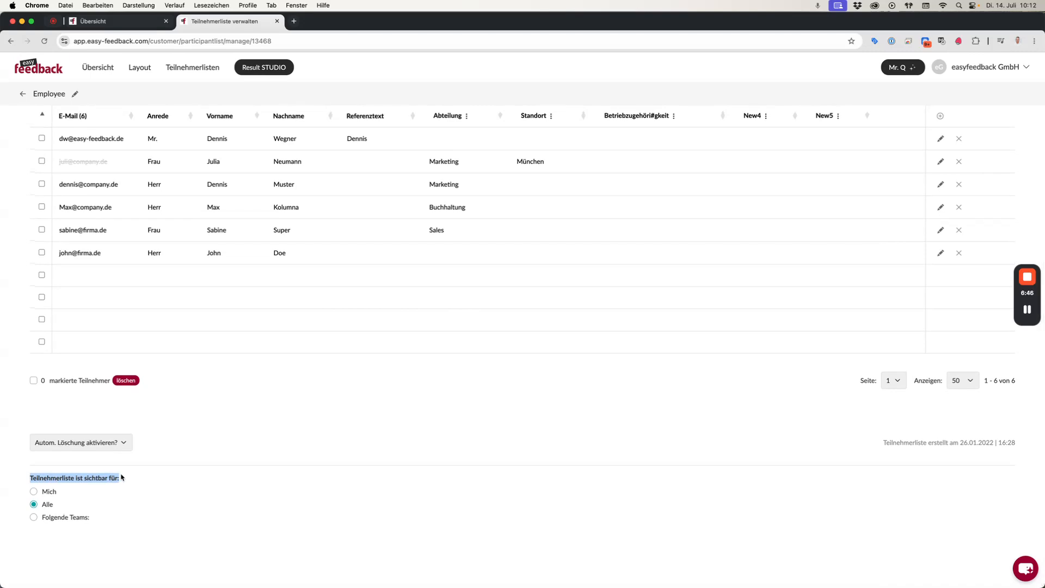
left_click(64, 518)
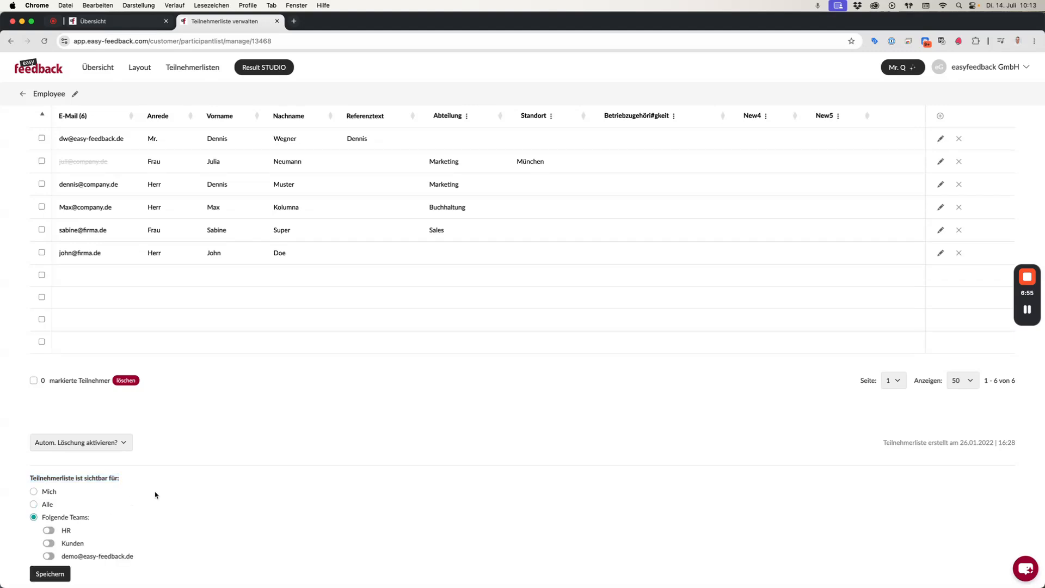
scroll(147, 497, "down", 1)
left_click(48, 494)
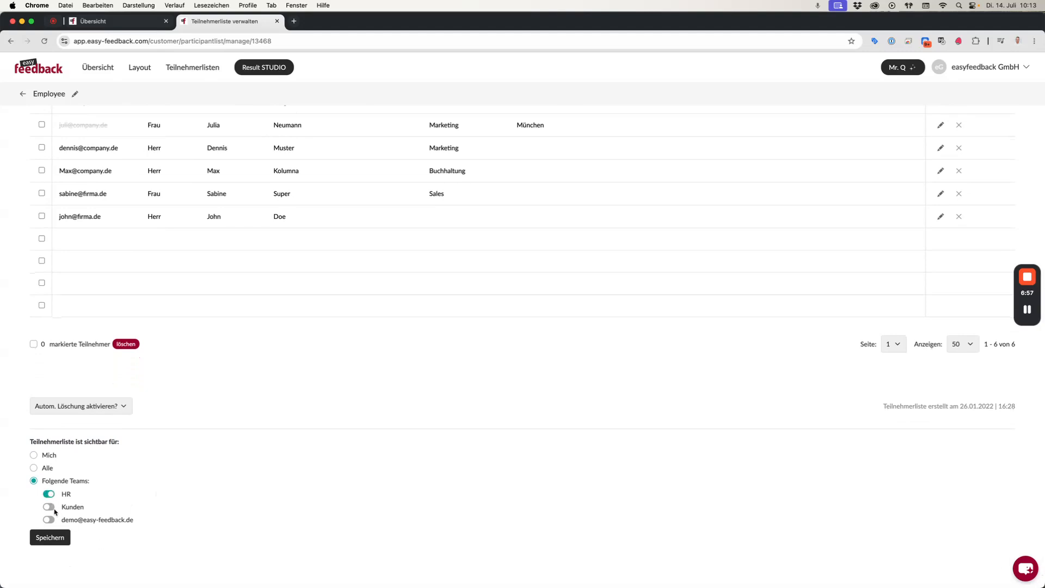
left_click(50, 506)
left_click(50, 495)
left_click(51, 507)
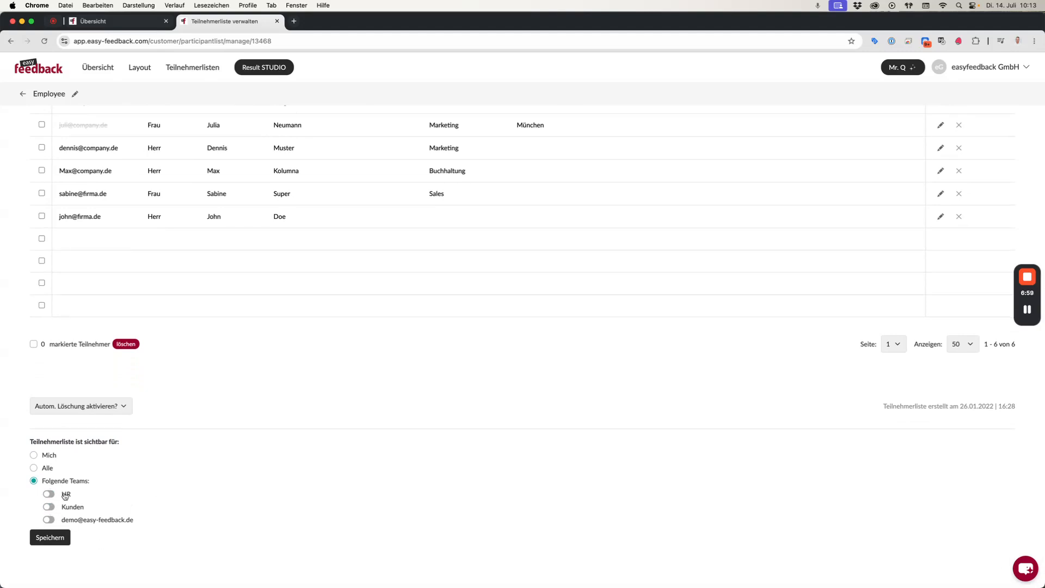
left_click(49, 468)
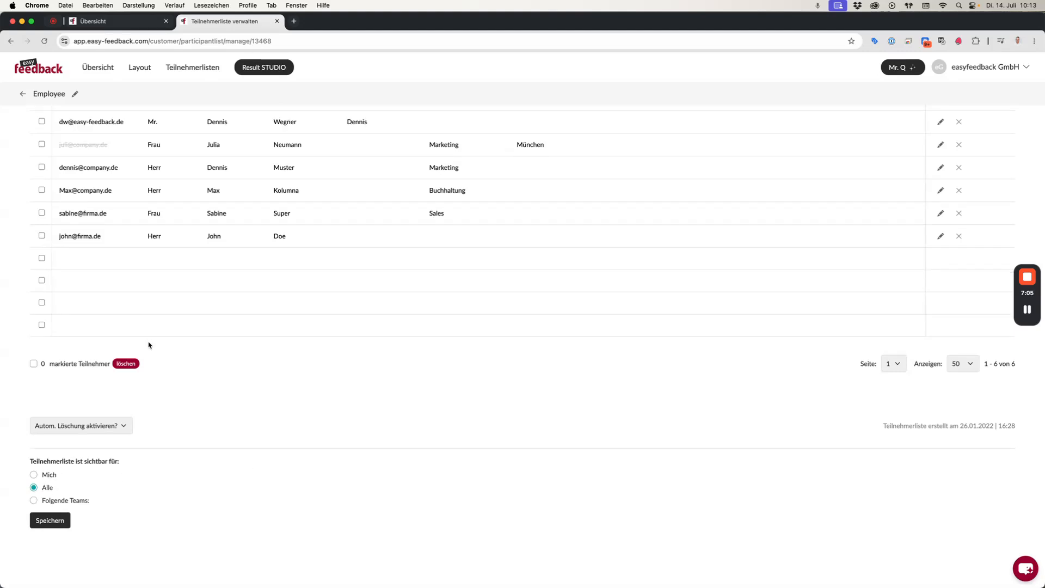
Return to the survey overview and open the e-mail invitation settings of "Mitarbeitermotivation - Employee motivation (NSE3)"
left_click(128, 24)
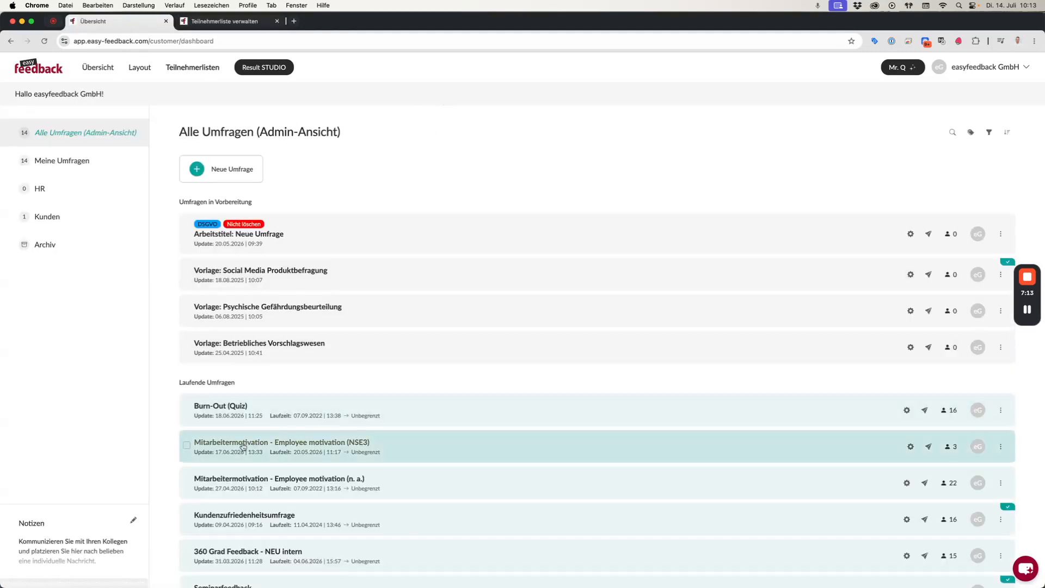
left_click(927, 447)
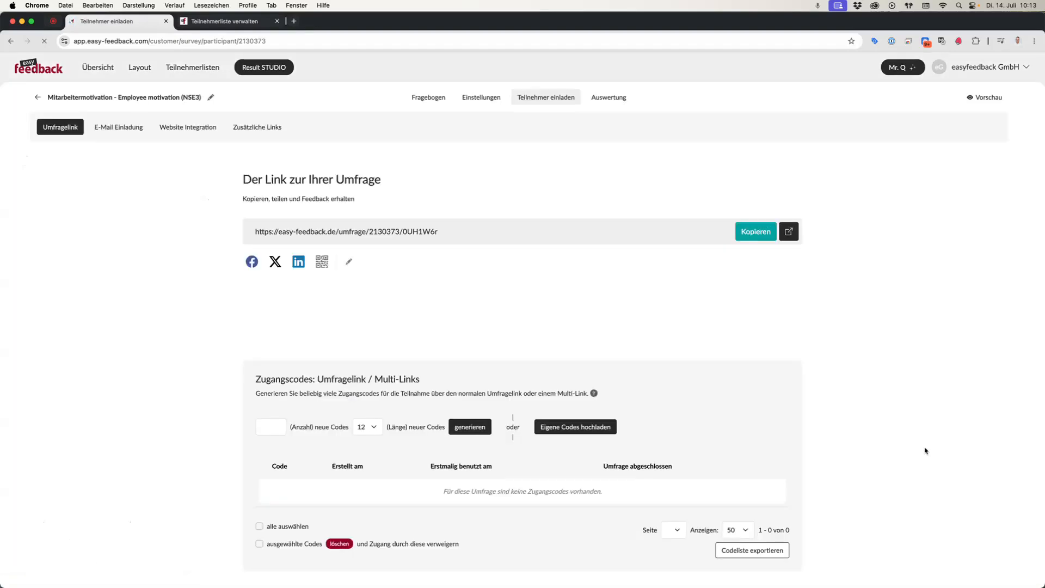
left_click(121, 128)
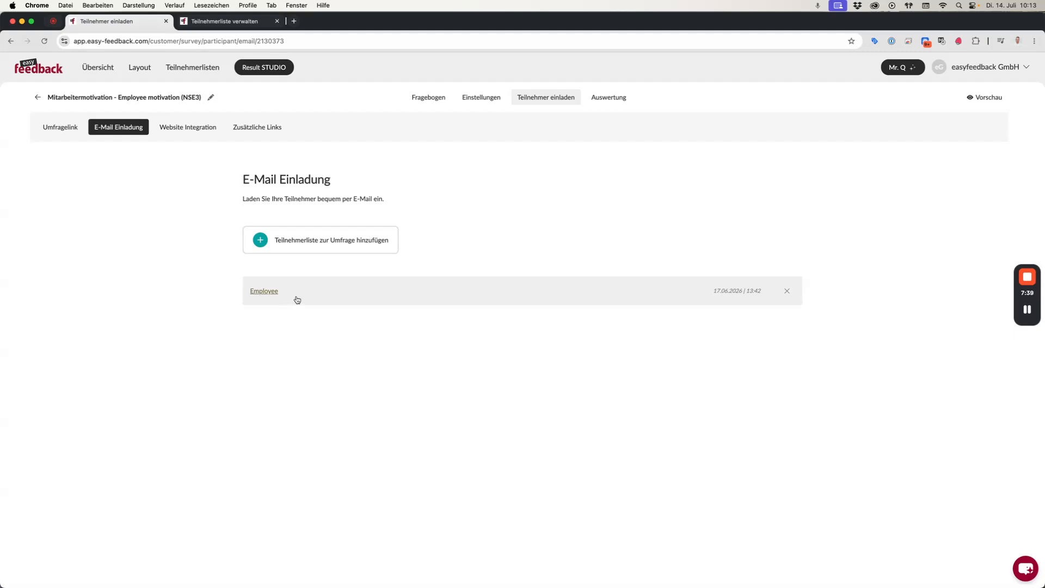
Try assigning the Employee list to the survey, inspect its selectable groups, and close the dialog without adding it
left_click(324, 244)
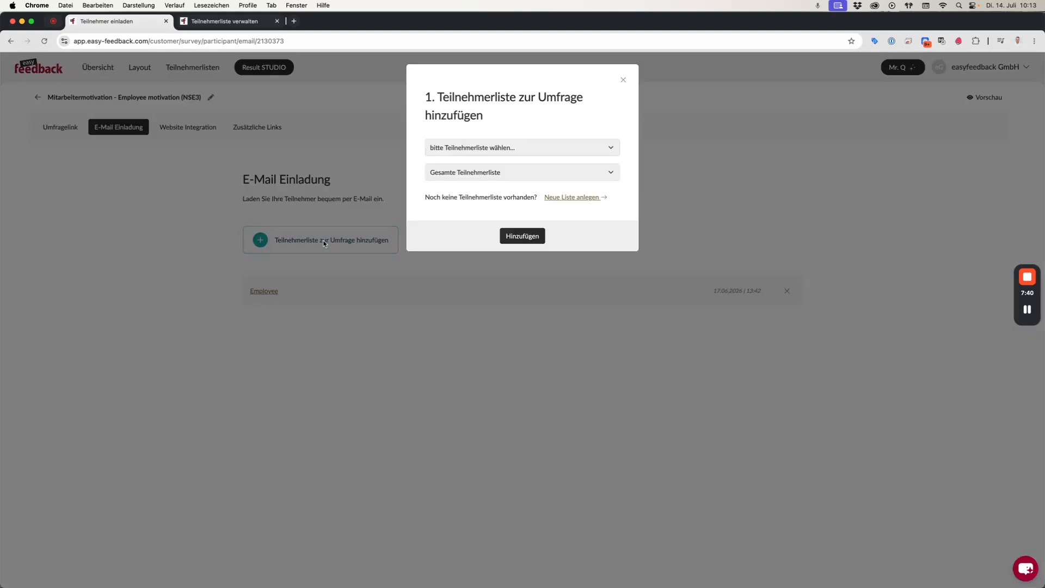
left_click(465, 148)
left_click(448, 160)
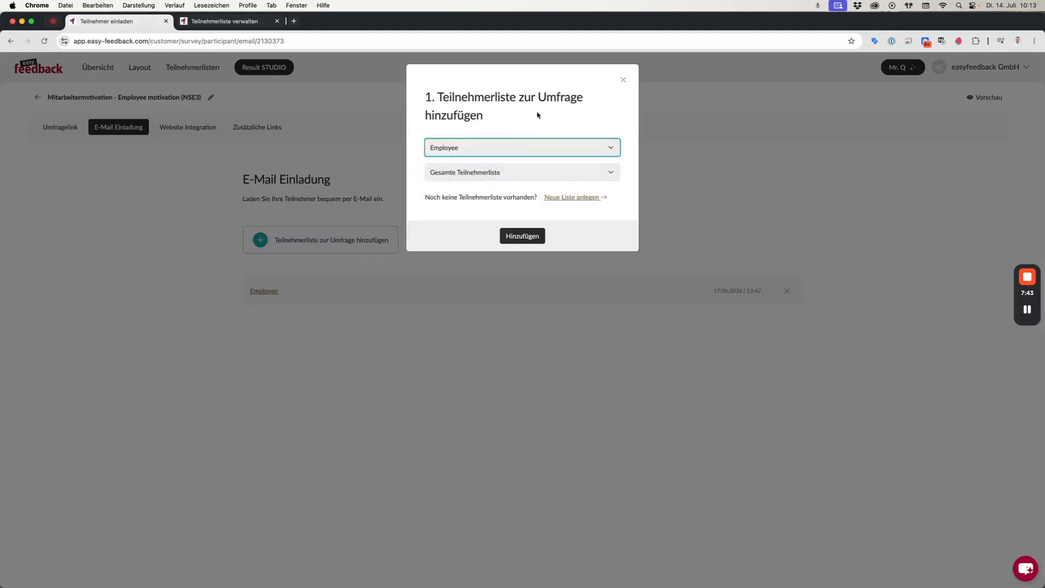
left_click(447, 174)
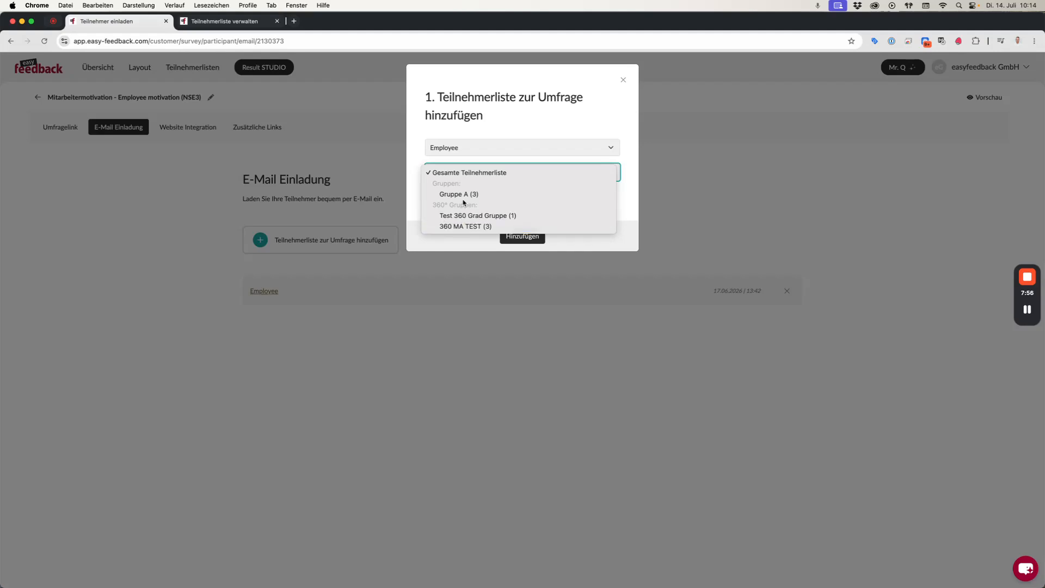
left_click(502, 127)
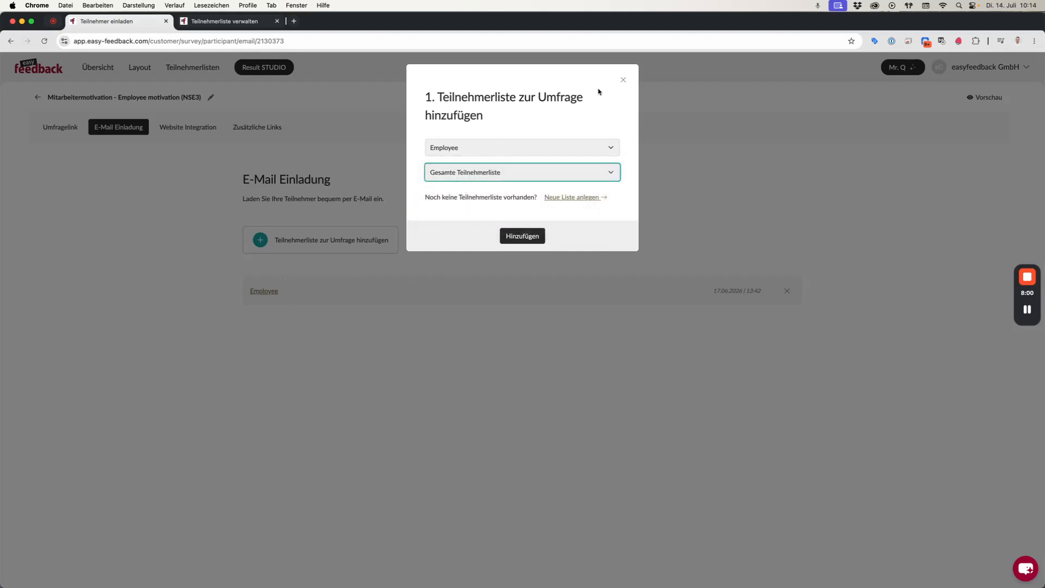
left_click(623, 80)
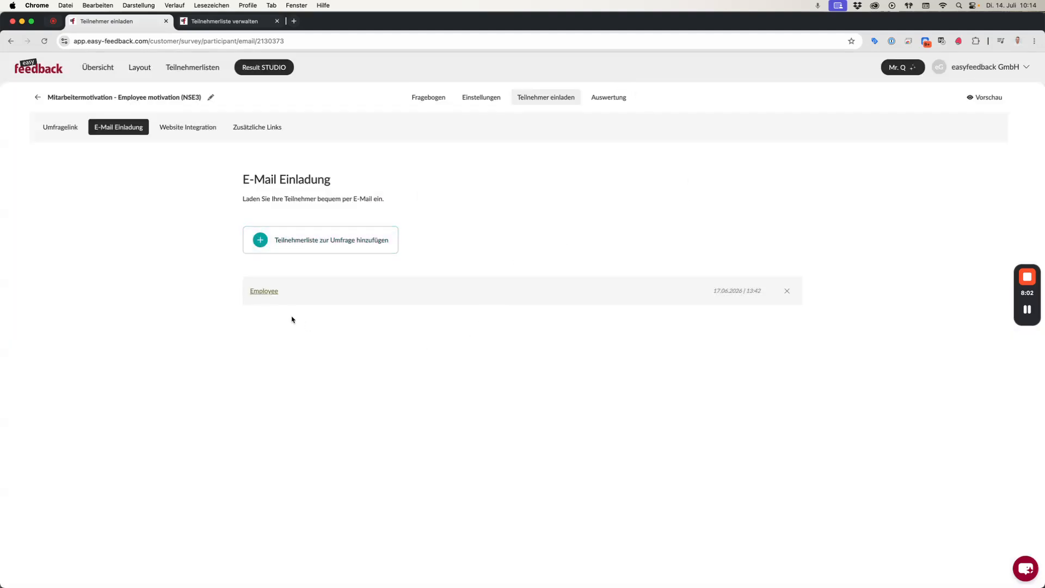
Open the e-mail invitation for the Employee list already assigned to the survey
left_click(268, 293)
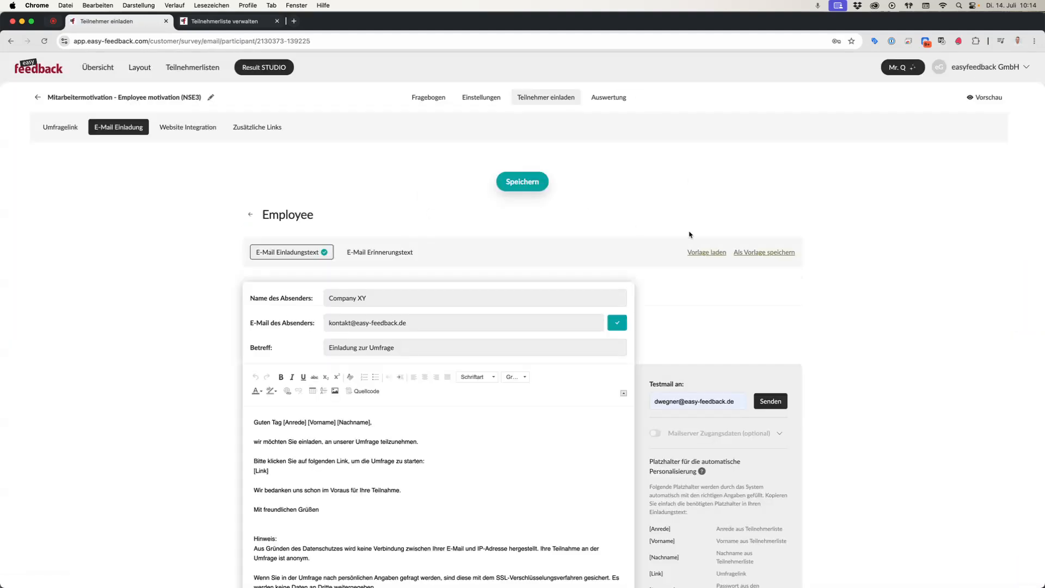
Review the sender name, sender e-mail and subject fields of the Employee invitation
scroll(834, 272, "down", 3)
scroll(835, 272, "up", 1)
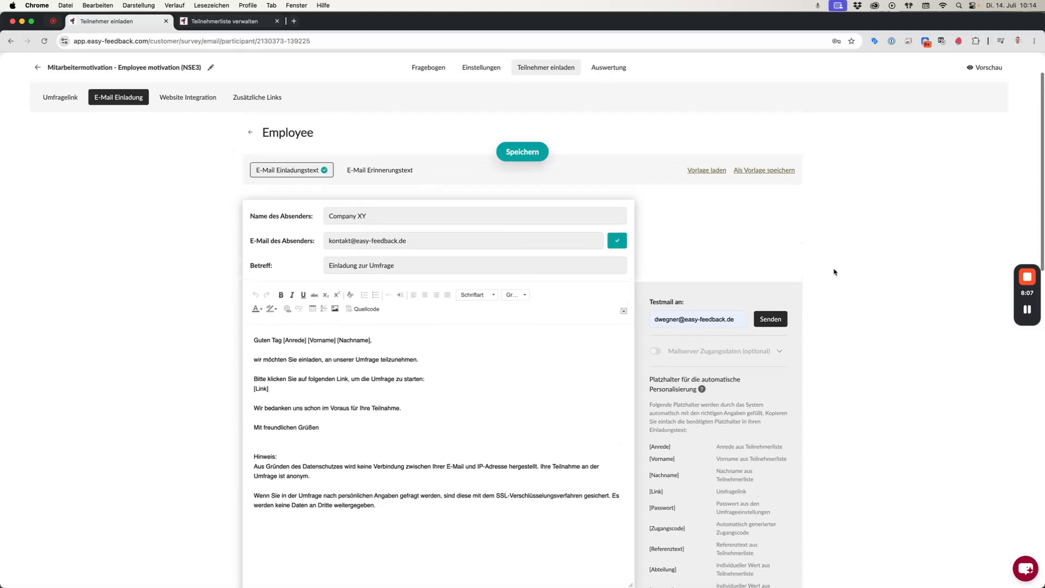
left_click(411, 215)
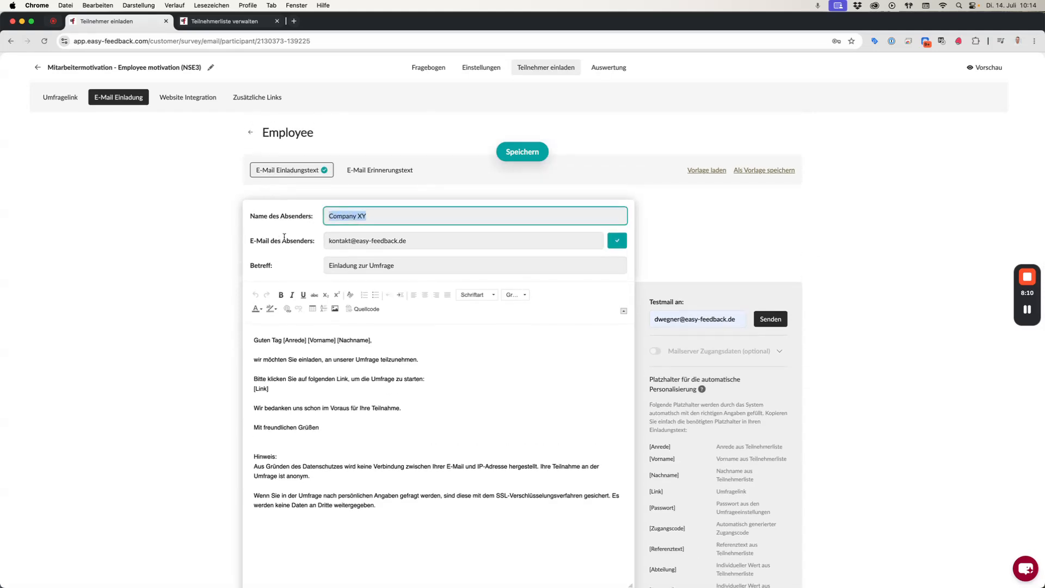
key("Tab")
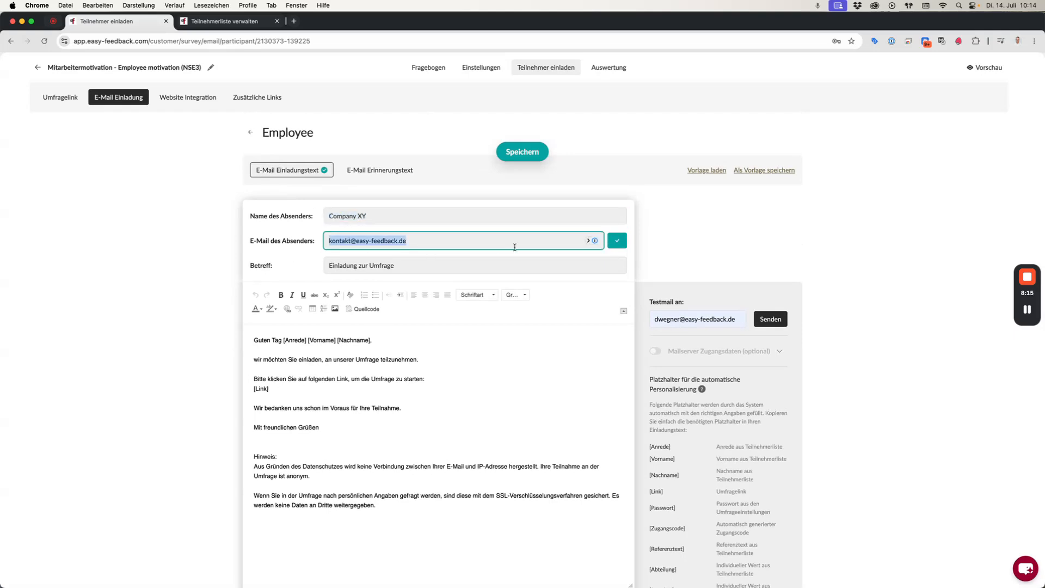
mouse_move(620, 242)
key("Tab")
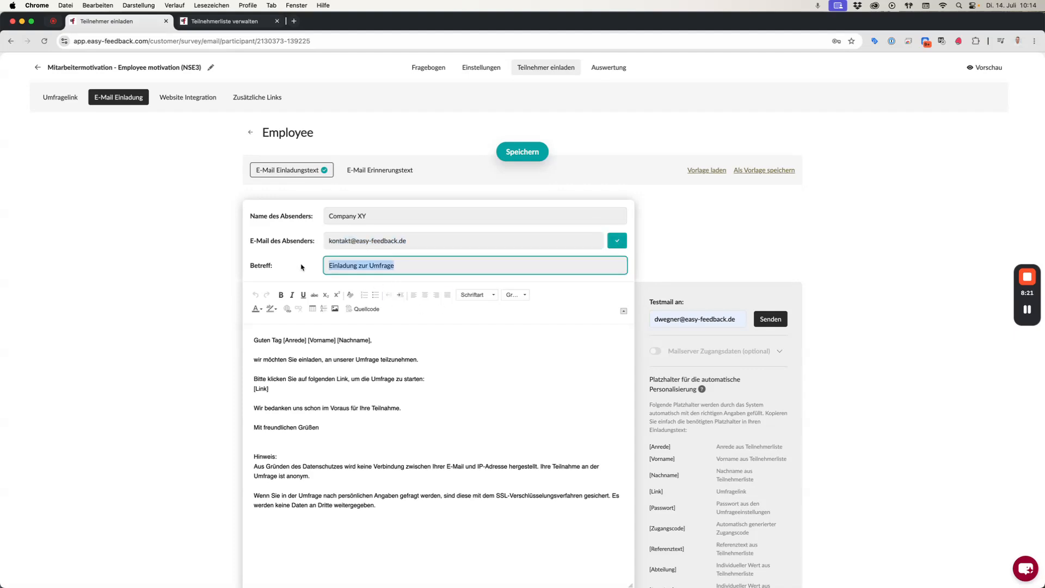
Review the invitation text, including the salutation and name placeholders in the greeting and the [Link] placeholder
scroll(291, 270, "down", 1)
scroll(291, 270, "down", 3)
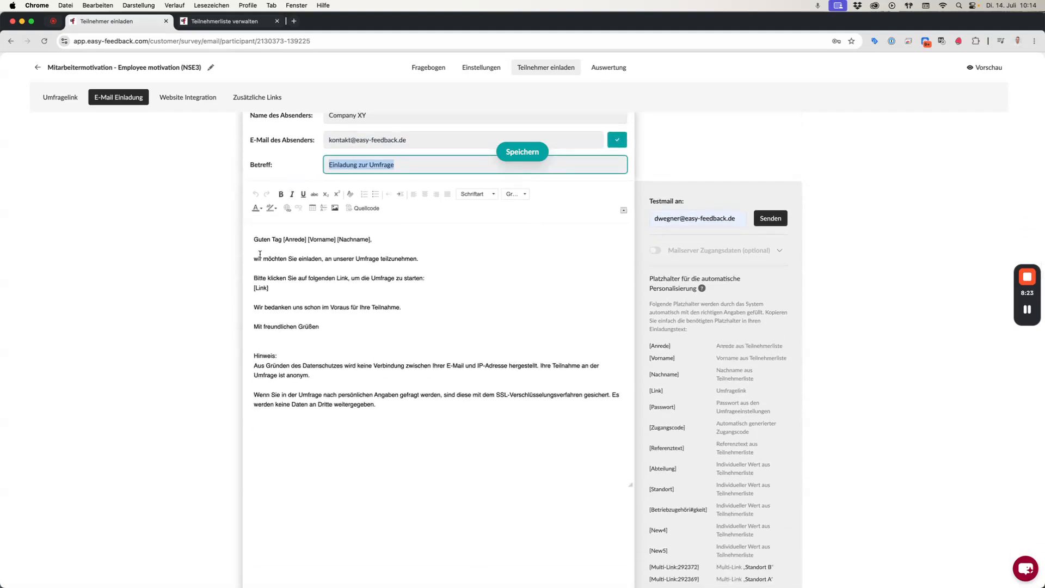
left_click_drag(252, 240, 408, 405)
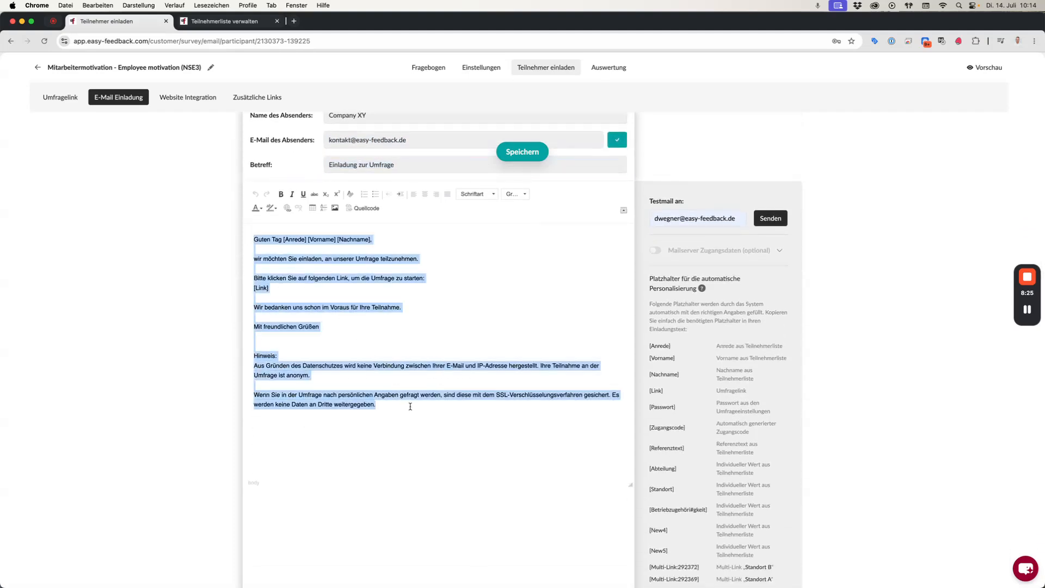
left_click(411, 406)
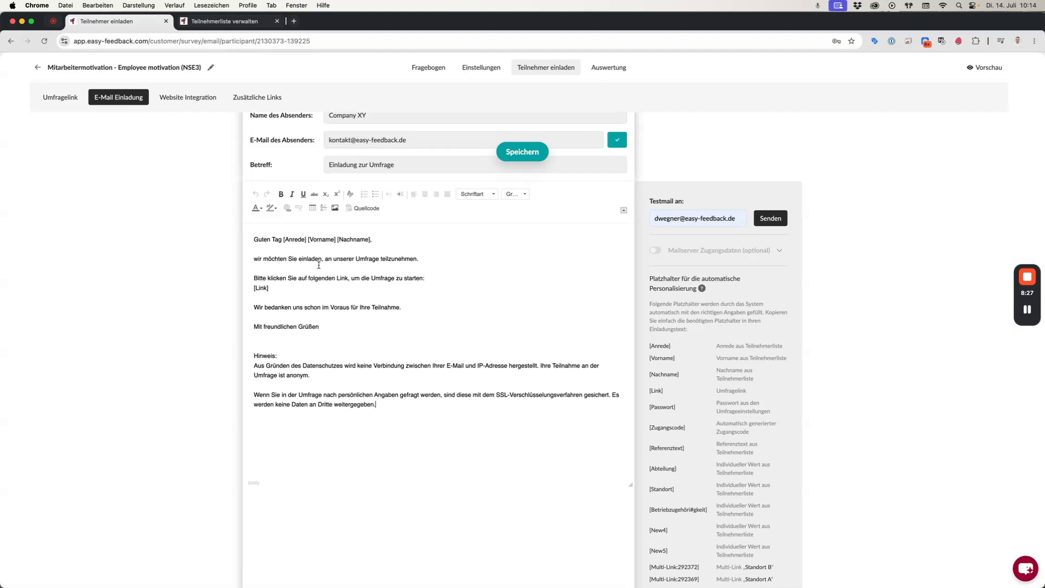
left_click_drag(283, 239, 370, 237)
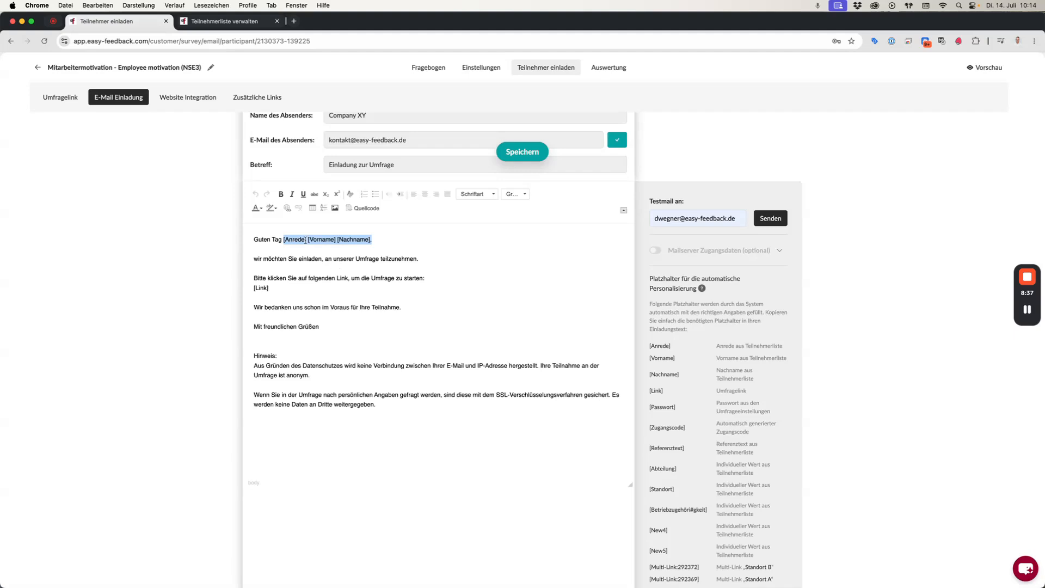
left_click(370, 272)
left_click_drag(270, 288, 248, 289)
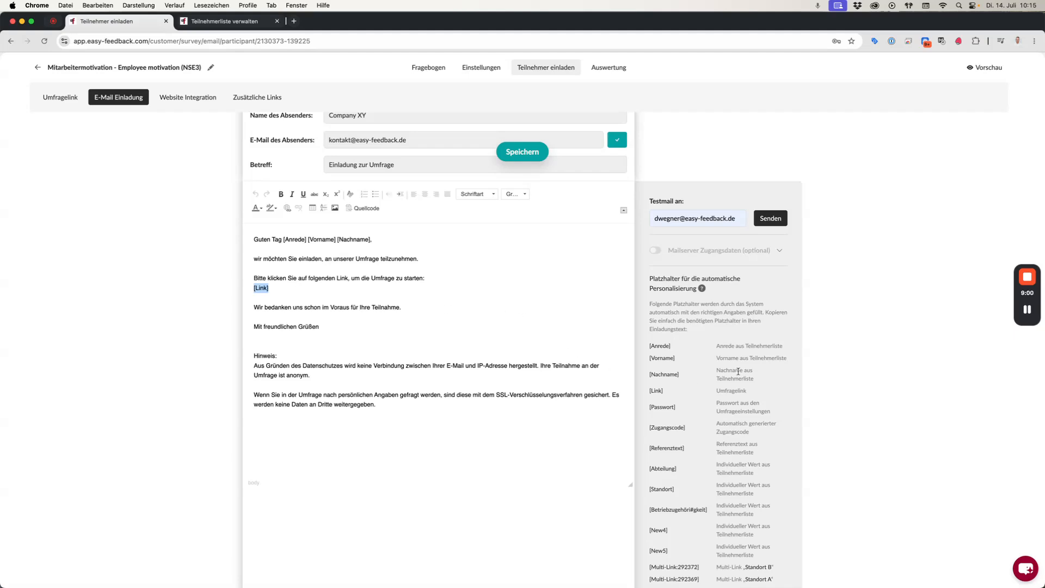
scroll(738, 372, "down", 2)
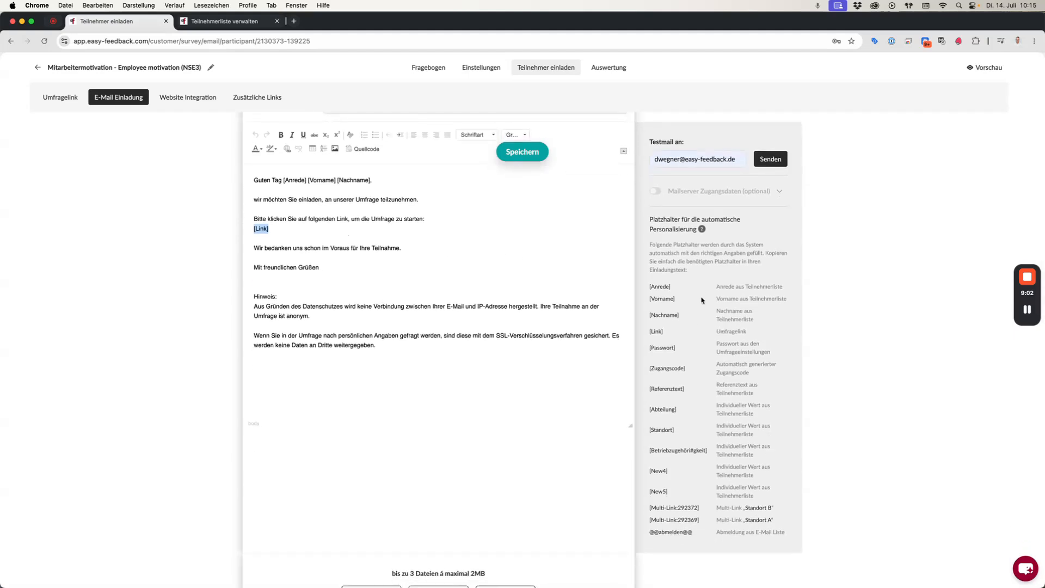
left_click_drag(672, 287, 648, 293)
triple_click(658, 348)
triple_click(665, 369)
left_click_drag(705, 512, 649, 508)
left_click_drag(697, 531, 649, 532)
double_click(670, 532)
left_click_drag(650, 532, 657, 532)
Inspect the crossed-out entry in the recipient list, check the list update for participants to add, and cancel the dialog
scroll(682, 507, "down", 10)
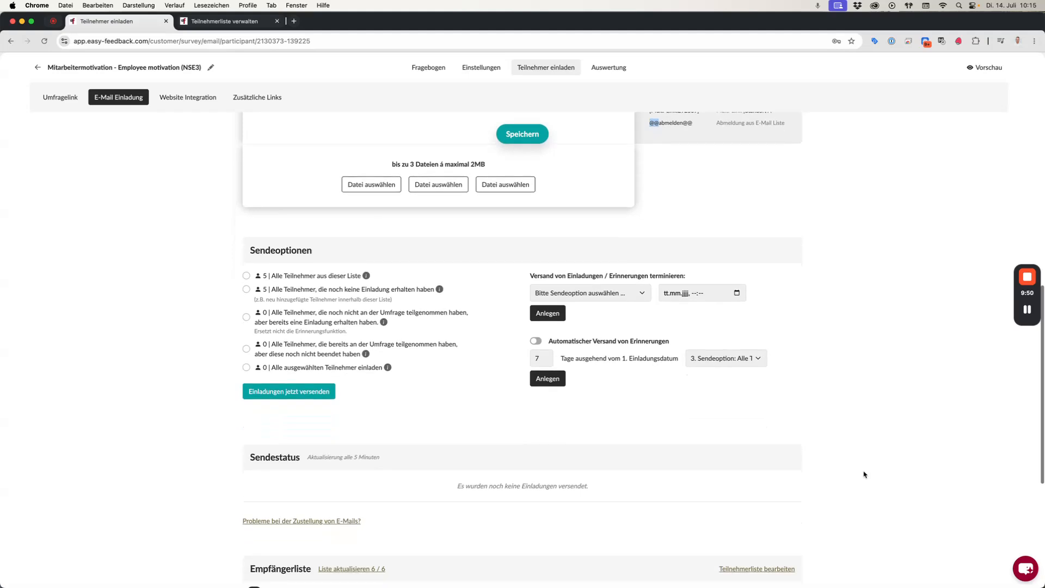
scroll(435, 369, "down", 1)
scroll(435, 369, "down", 1)
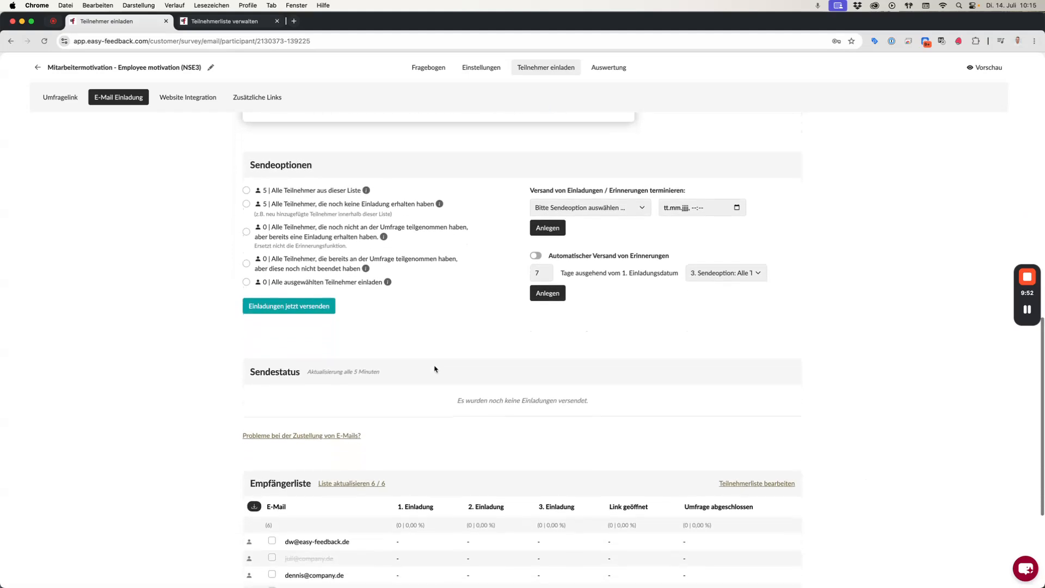
scroll(434, 369, "down", 2)
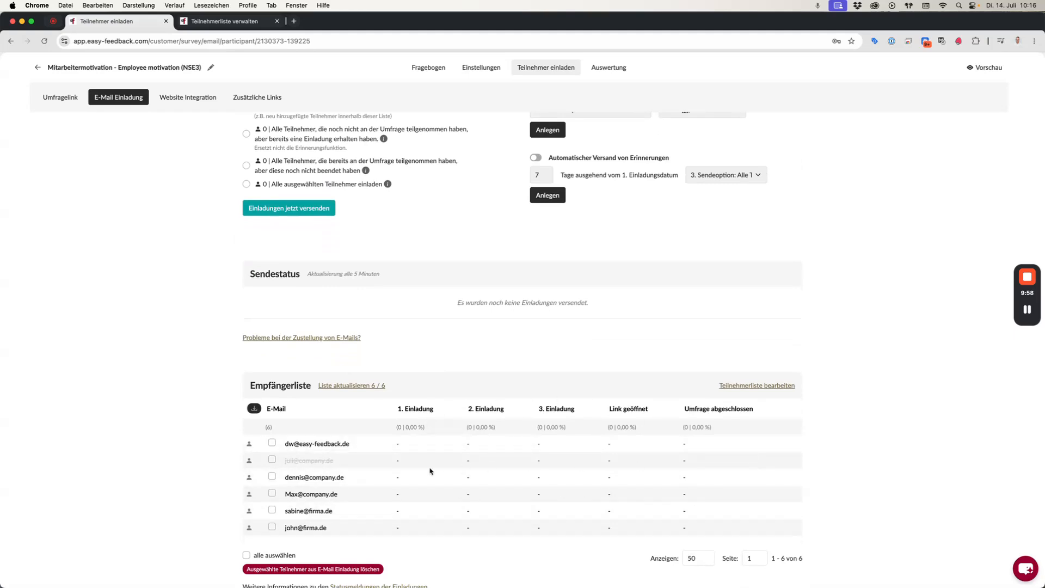
left_click_drag(335, 464, 280, 465)
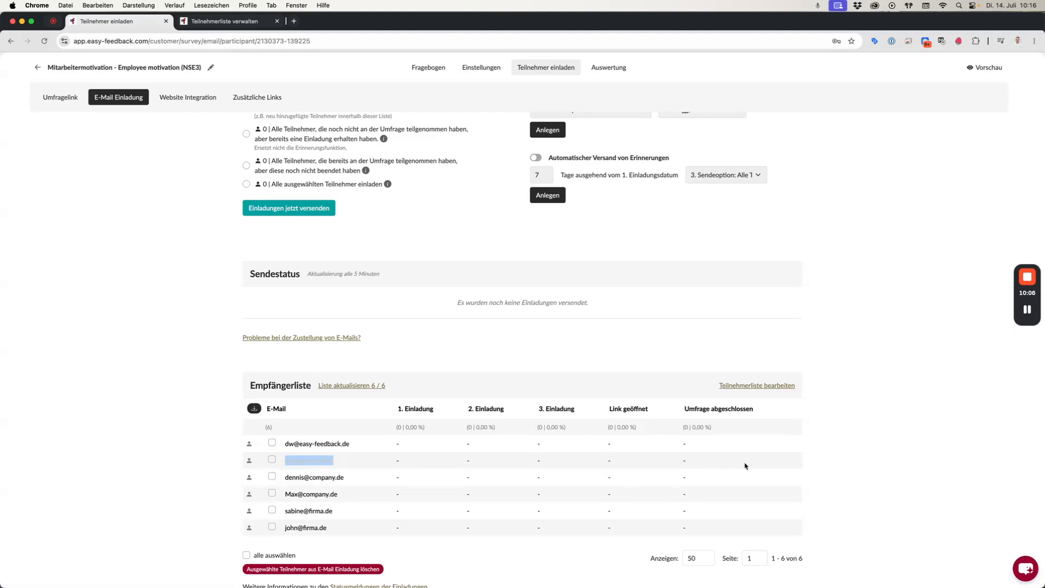
left_click(848, 453)
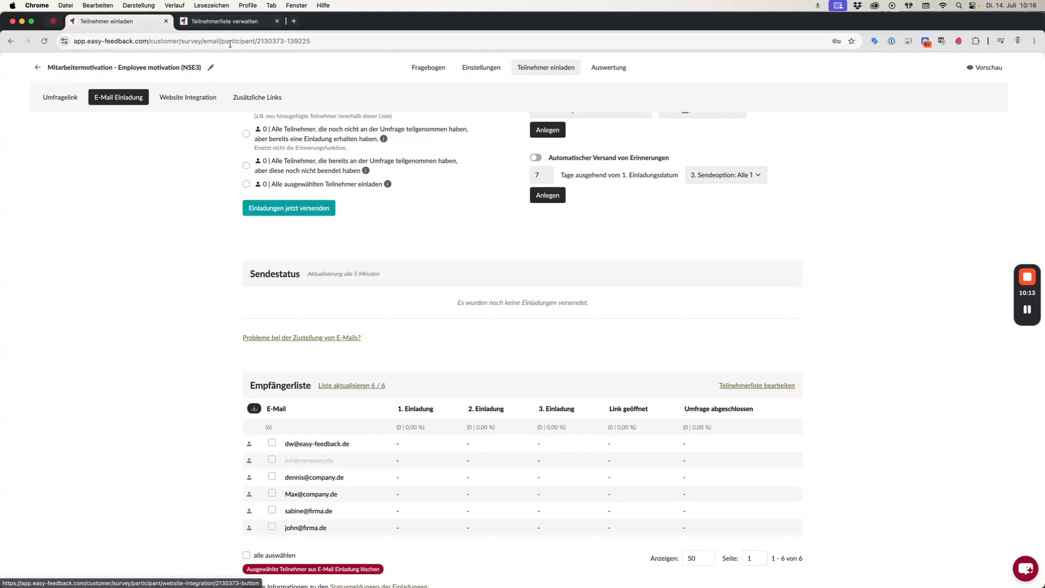
left_click(370, 387)
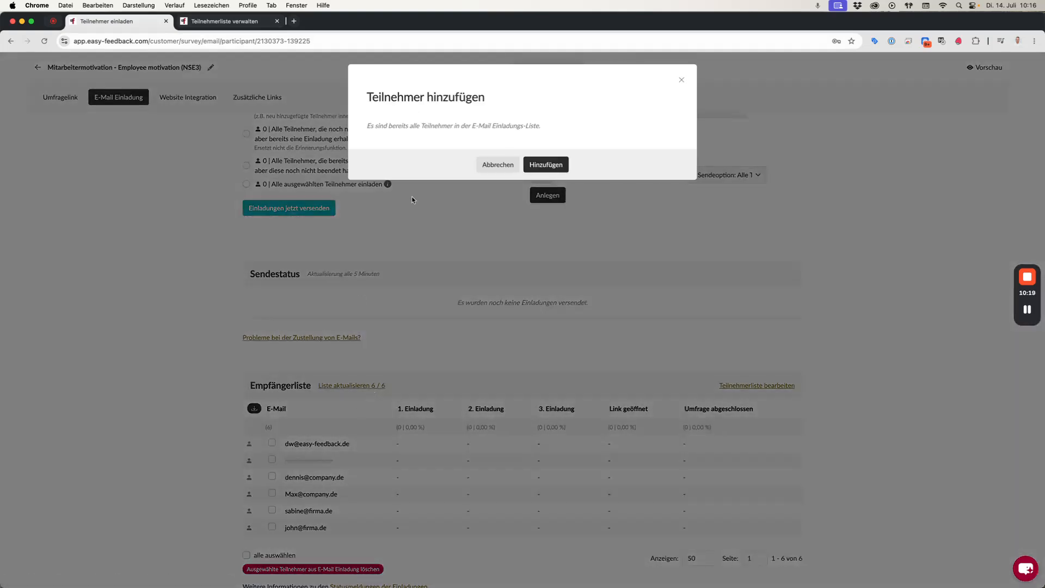
left_click(488, 164)
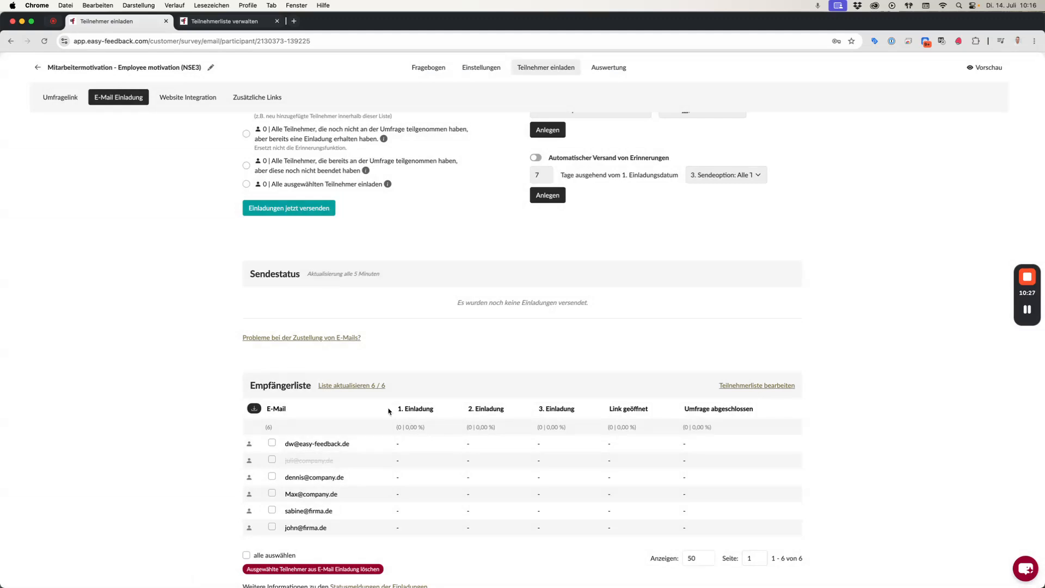
Examine the "Link geöffnet" and "Umfrage abgeschlossen" tracking columns of the recipient list
left_click_drag(609, 409, 646, 408)
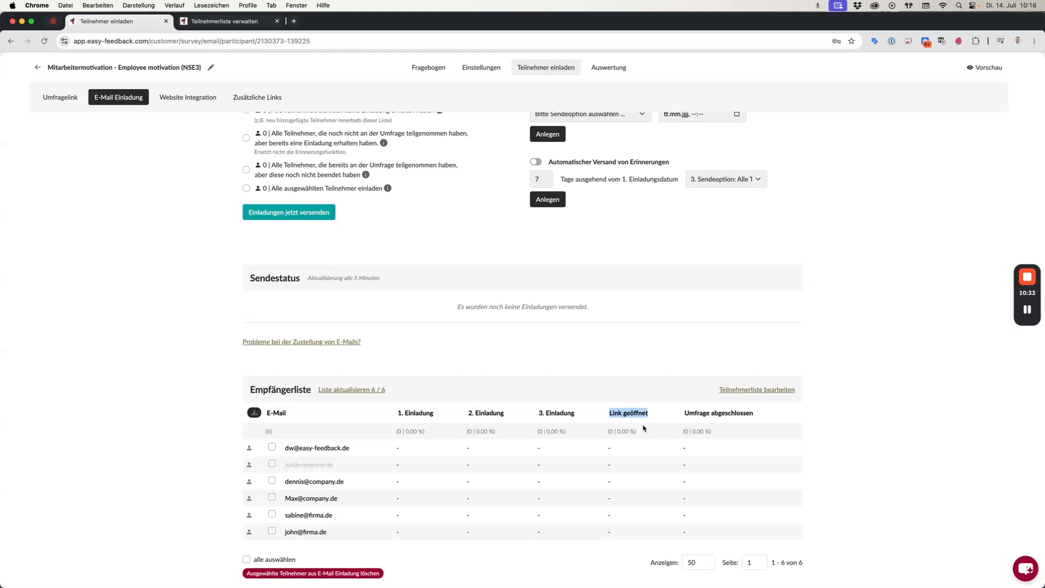
left_click_drag(683, 412, 756, 414)
scroll(756, 415, "down", 2)
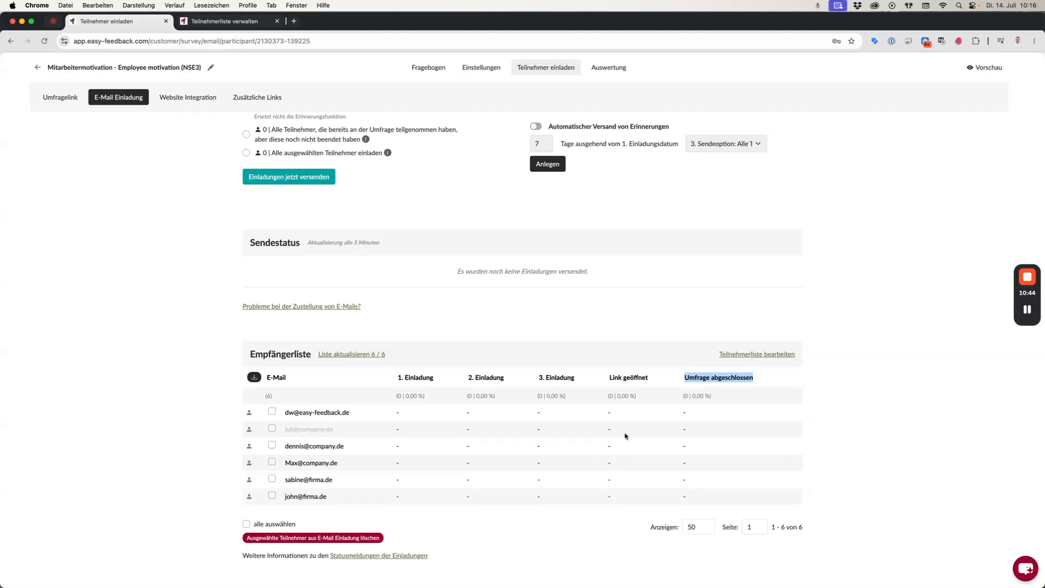
left_click_drag(607, 415, 626, 417)
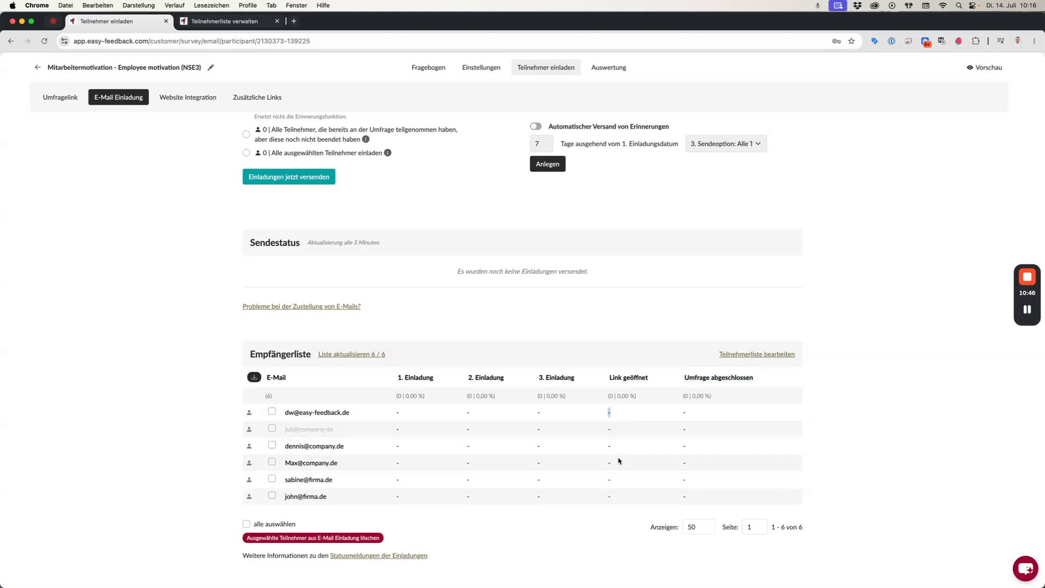
left_click(688, 445)
Try the first four send options in turn, from all participants in the list to those who started but have not finished
scroll(880, 332, "up", 5)
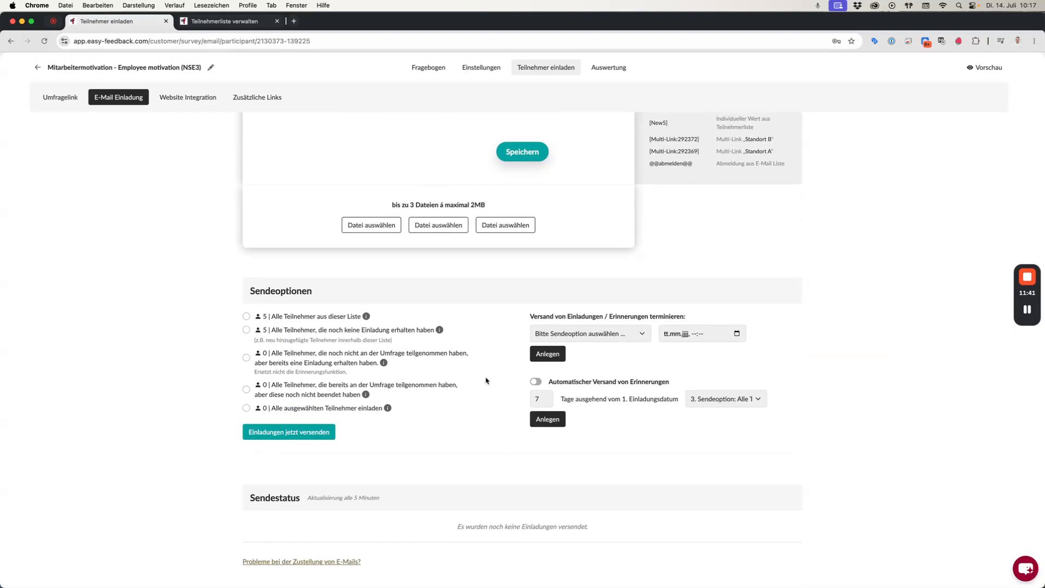
left_click(303, 316)
scroll(178, 383, "down", 1)
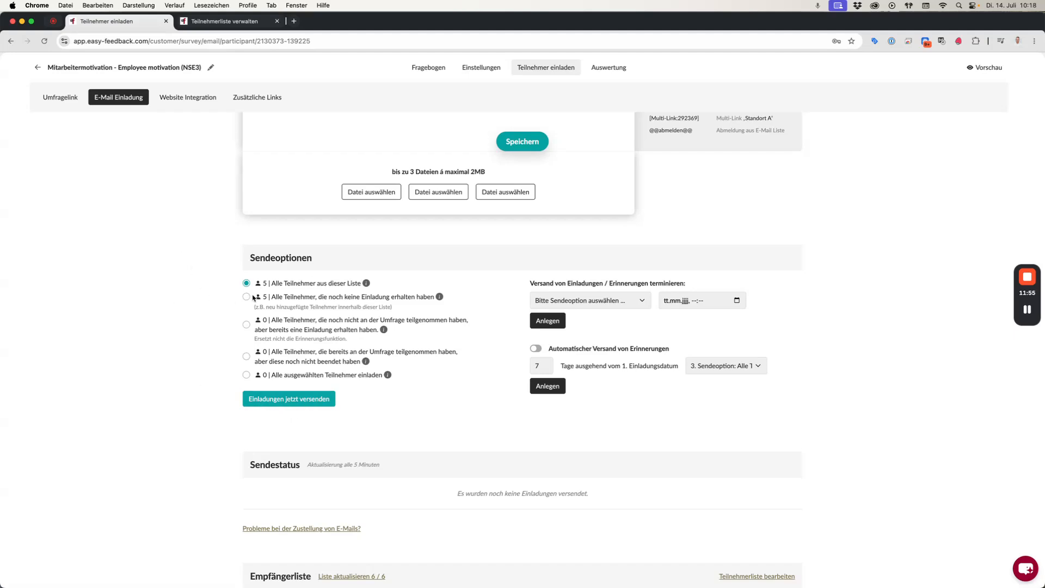
left_click(276, 299)
left_click_drag(267, 308, 362, 309)
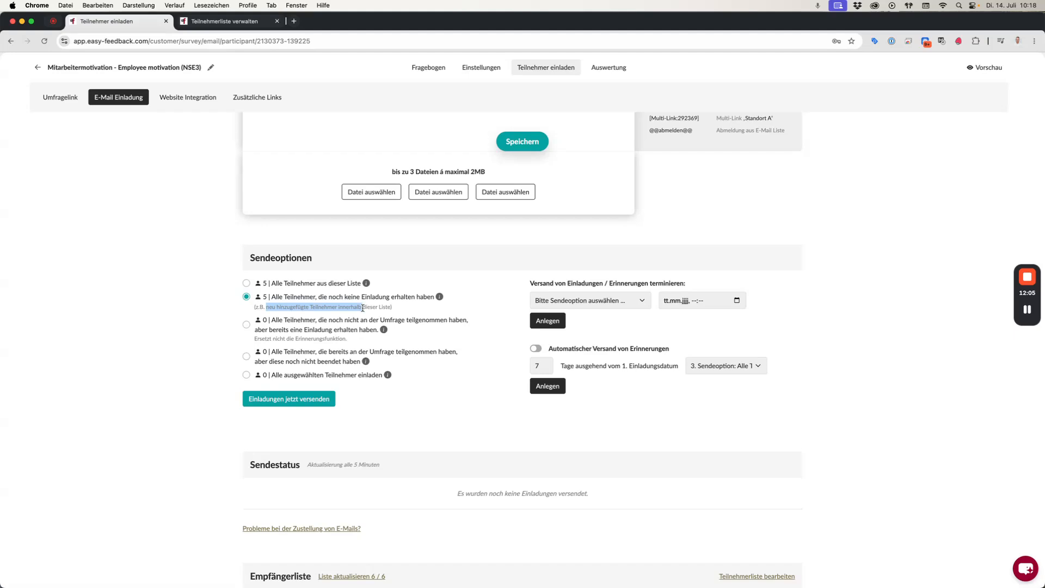
left_click(225, 355)
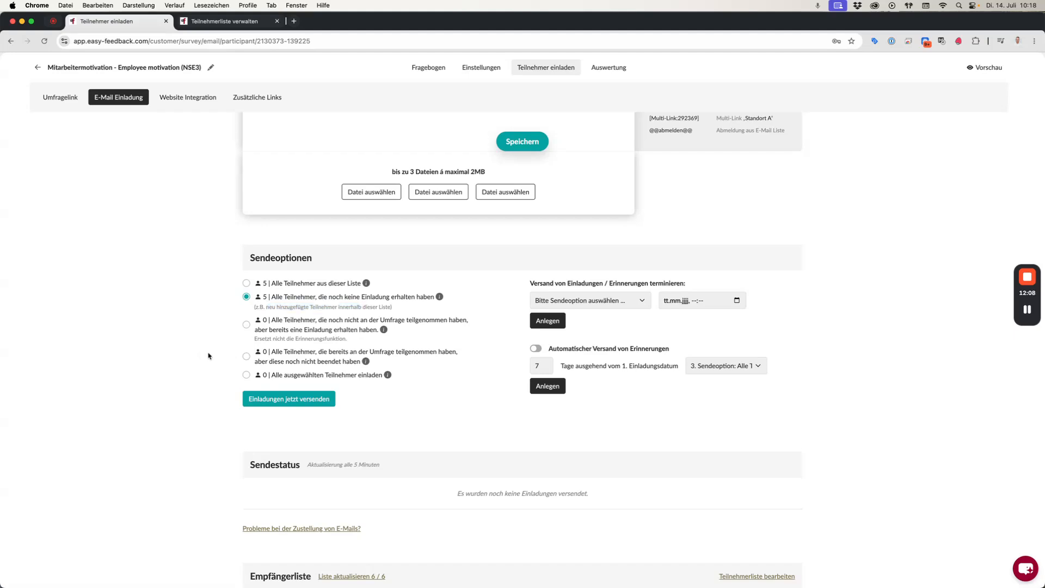
left_click(294, 327)
left_click(283, 362)
Select the third and fourth recipients in the list and choose the send option "Alle ausgewählten Teilnehmer einladen"
scroll(203, 367, "down", 3)
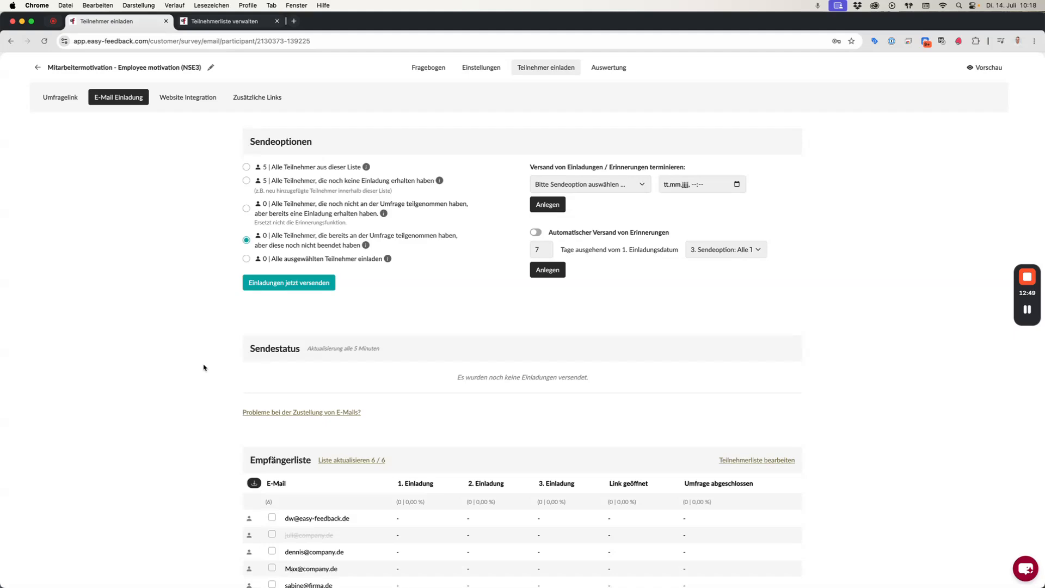
scroll(204, 368, "down", 2)
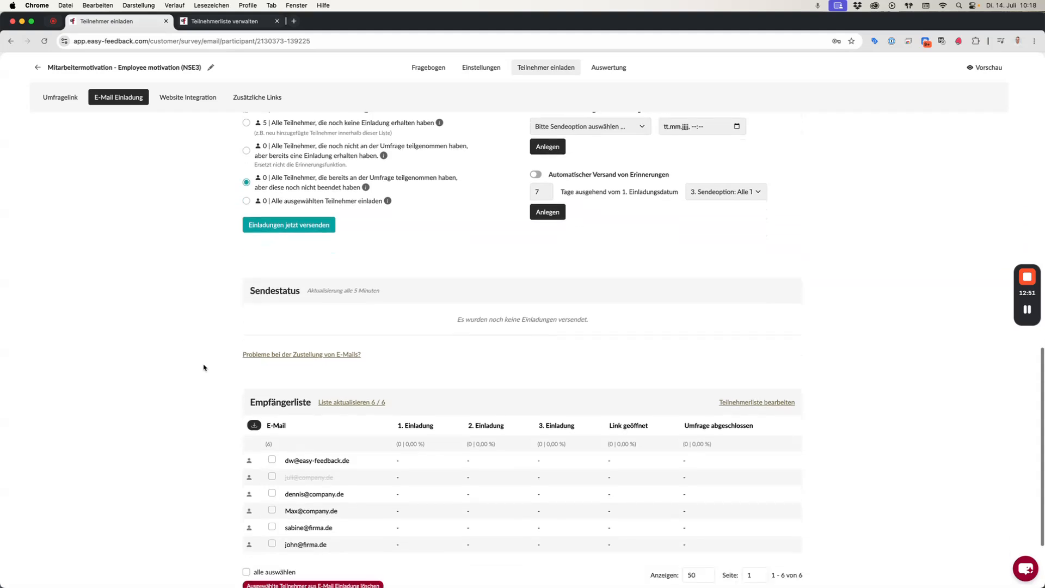
left_click(272, 493)
left_click(271, 510)
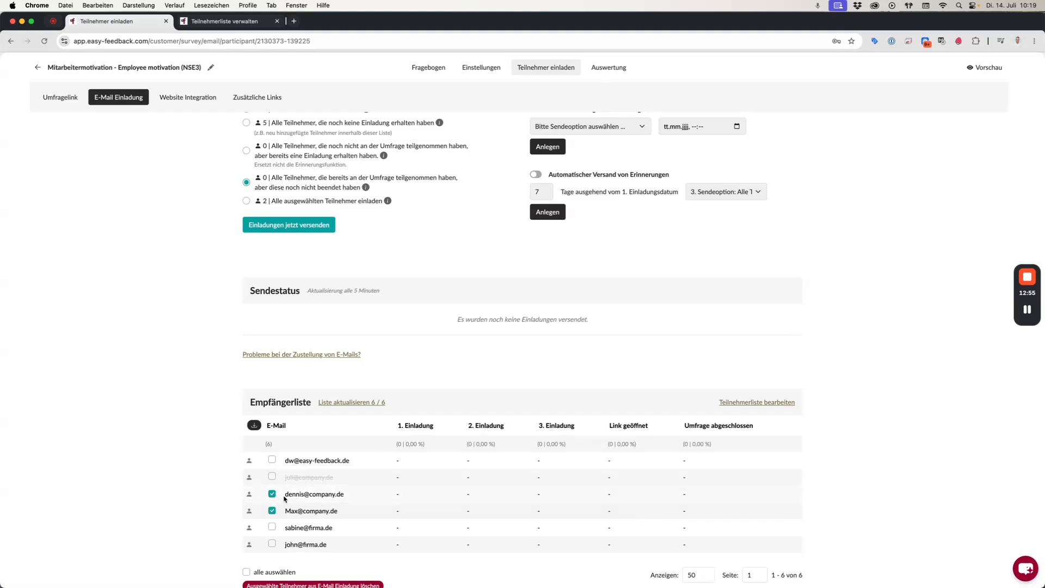
left_click(267, 202)
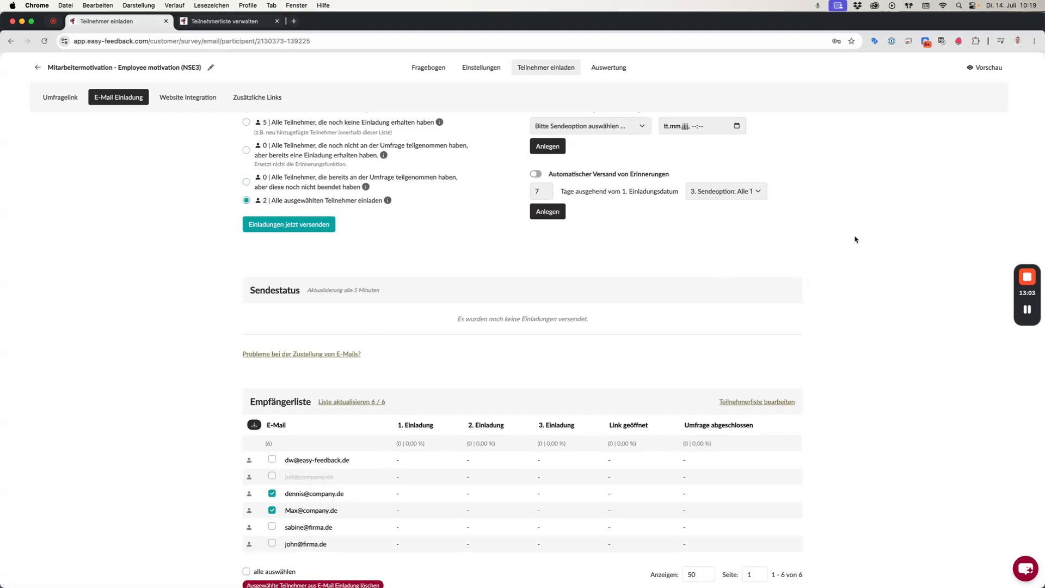
Schedule the invitations with "1. Sendeoption: Alle Teilnehmer" for 19.07.2026 at 10:20 and create the scheduled dispatch
scroll(864, 240, "up", 3)
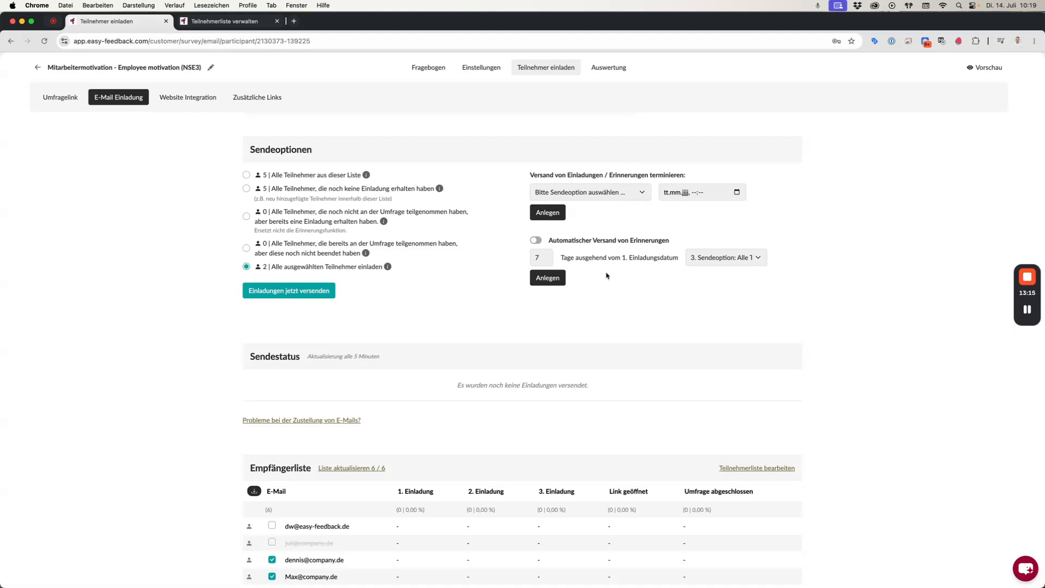
left_click(587, 194)
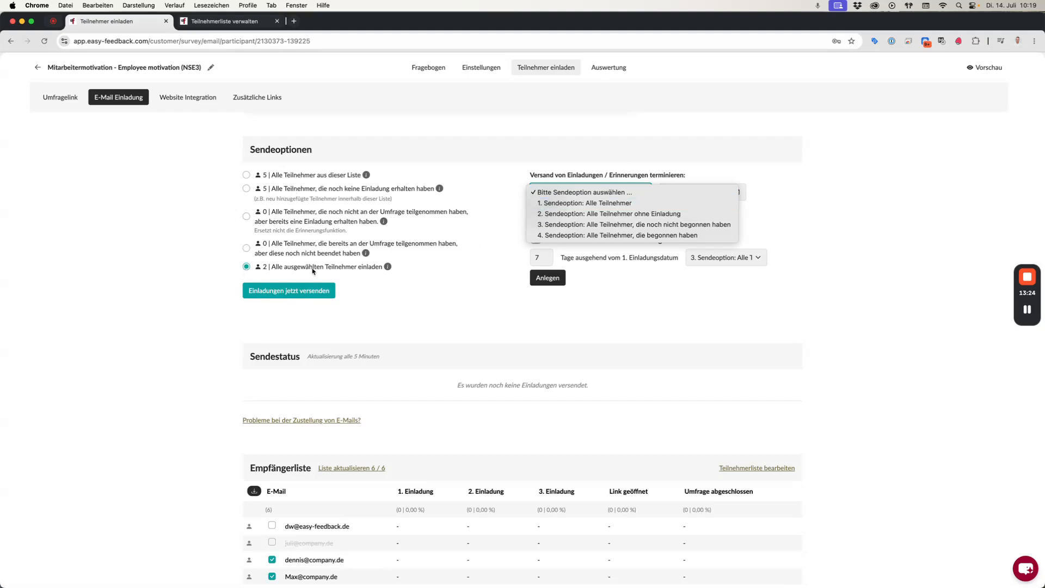
left_click(584, 204)
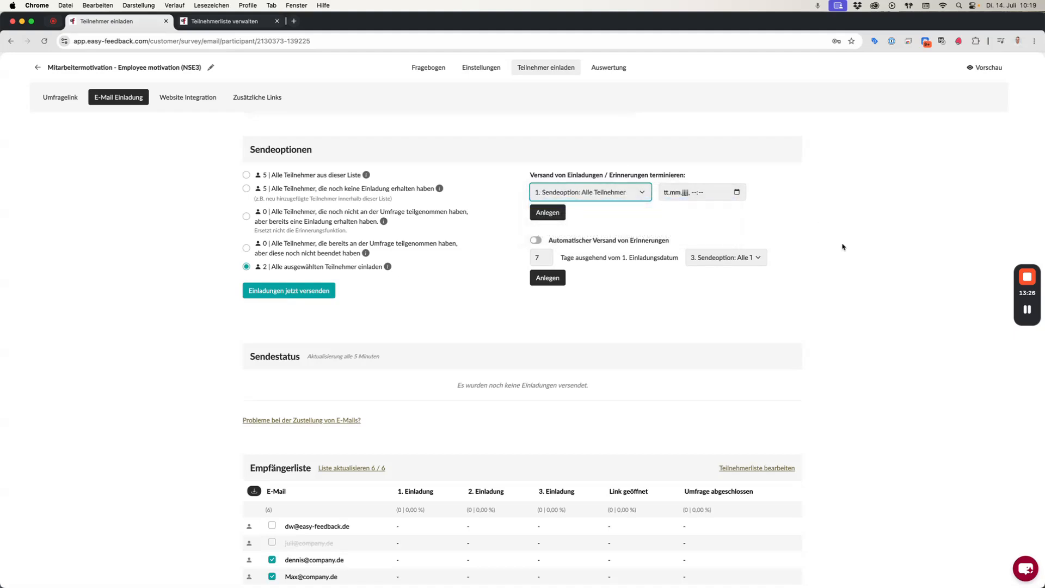
left_click(737, 192)
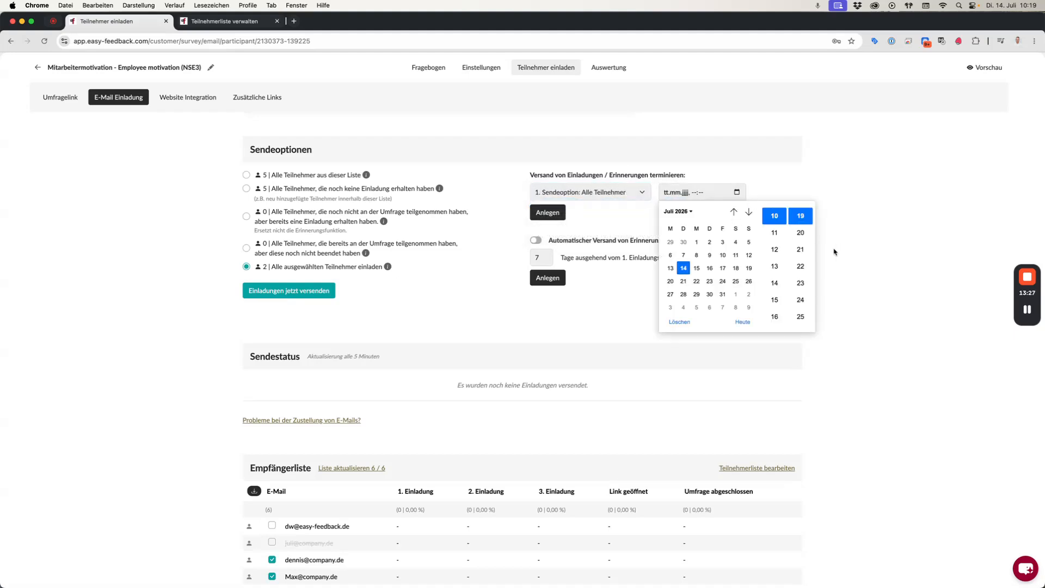
left_click(748, 271)
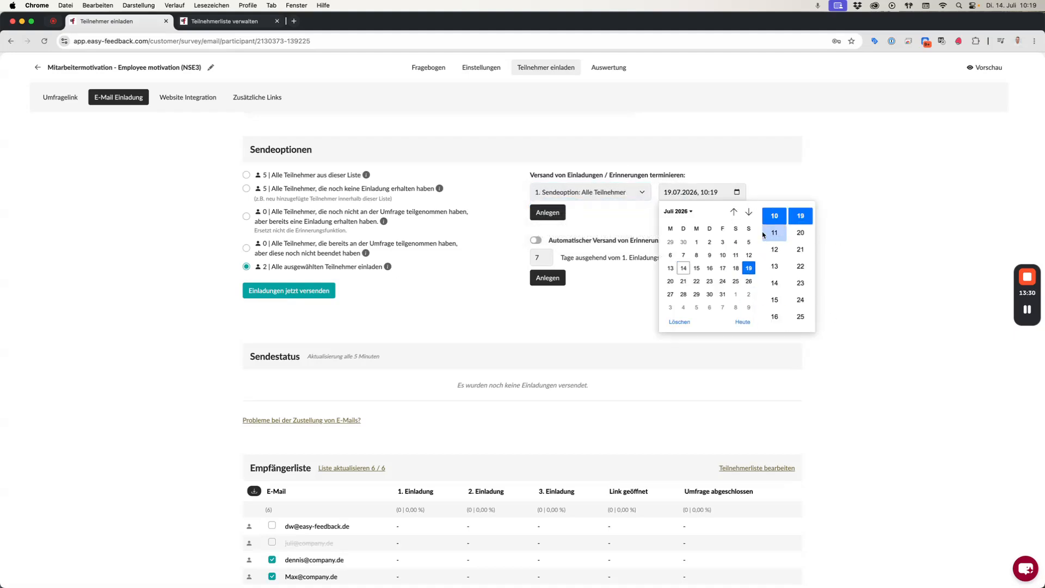
left_click(798, 234)
left_click(870, 291)
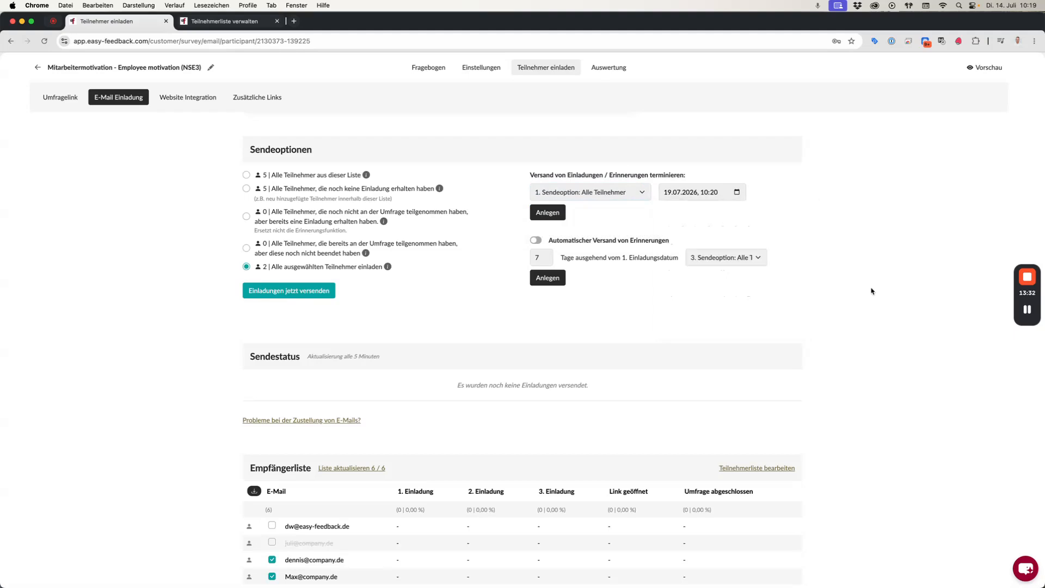
left_click(538, 215)
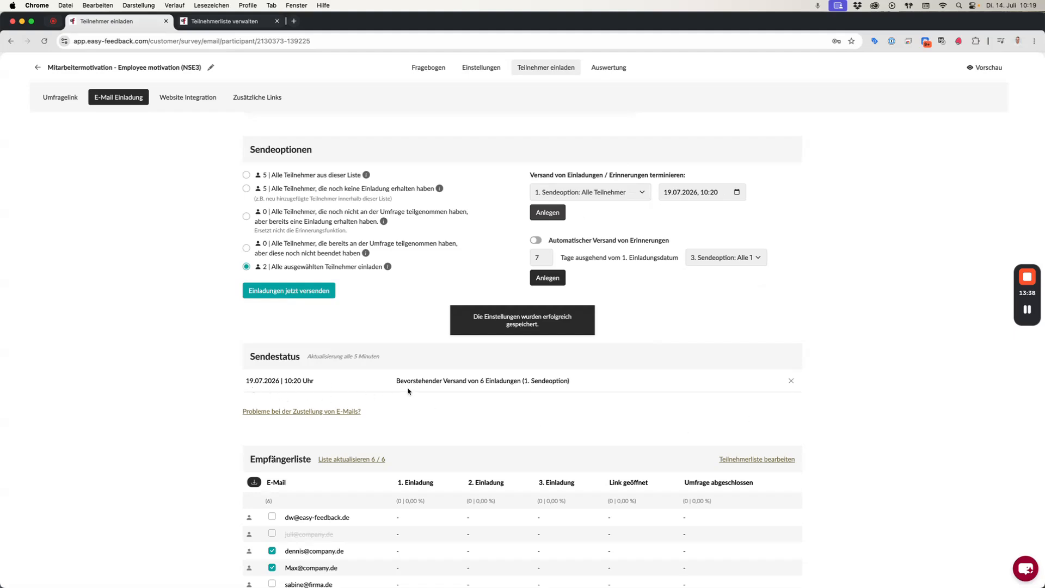
Examine the scheduled dispatch entry for the first send option and the automatic reminder setting
left_click_drag(395, 380, 573, 382)
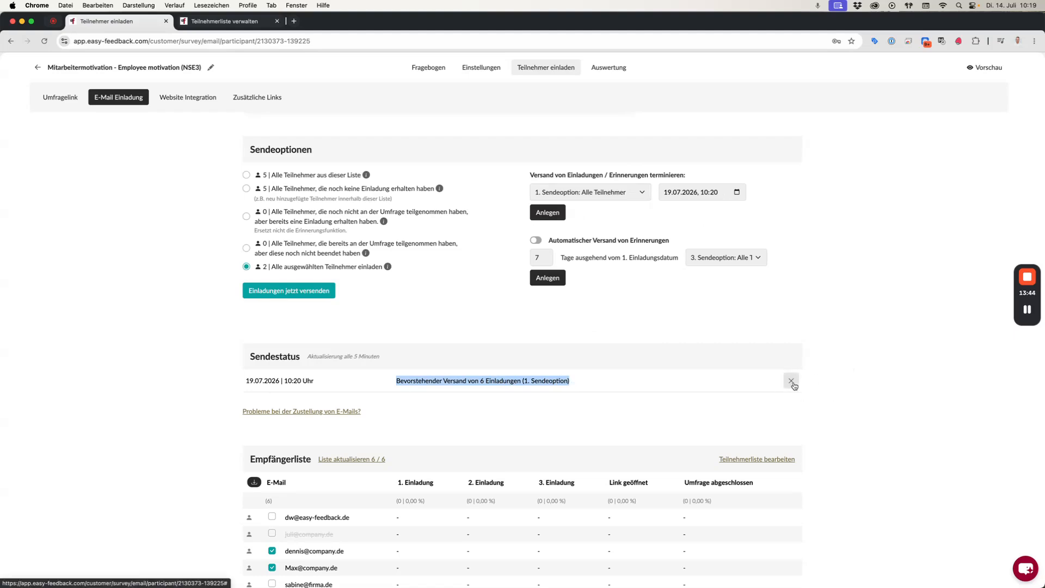
left_click(824, 335)
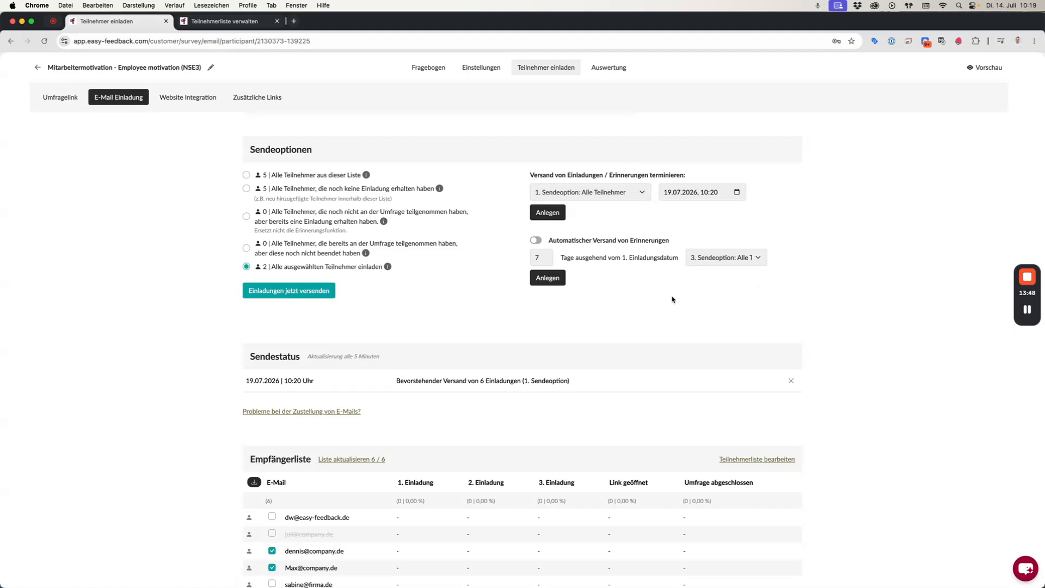
left_click_drag(675, 245, 560, 243)
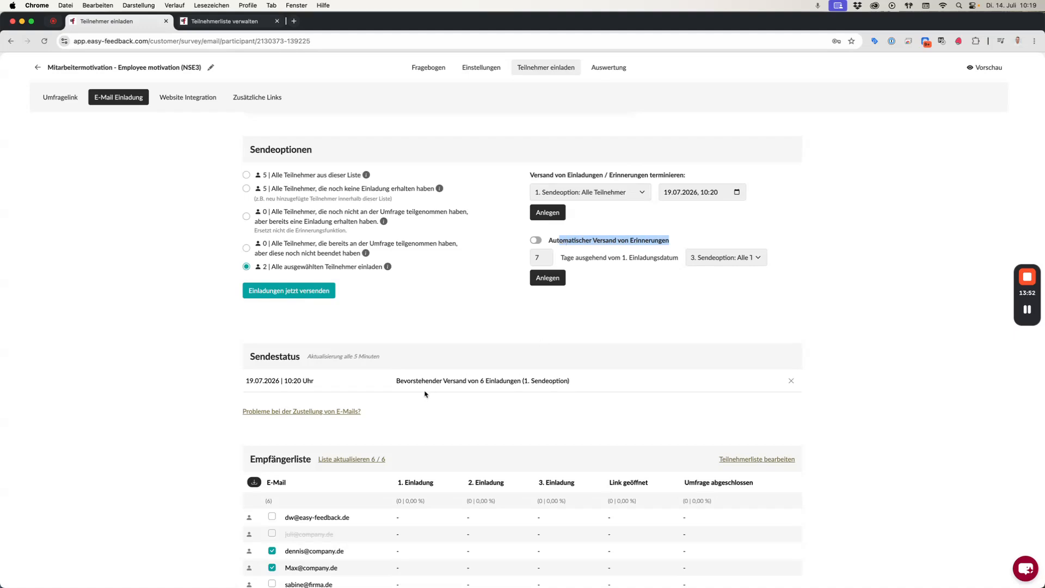
left_click_drag(247, 381, 333, 385)
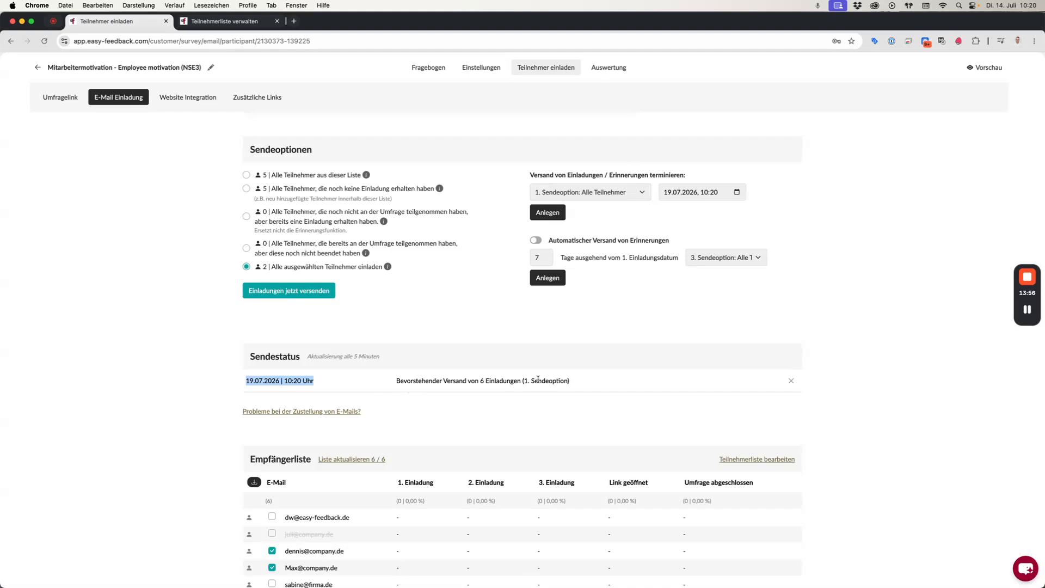
Schedule a reminder with "3. Sendeoption: Alle Teilnehmer, die noch nicht begonnen haben" for 26.07.2026 at 14:24, create it and check the dispatch status
left_click(593, 194)
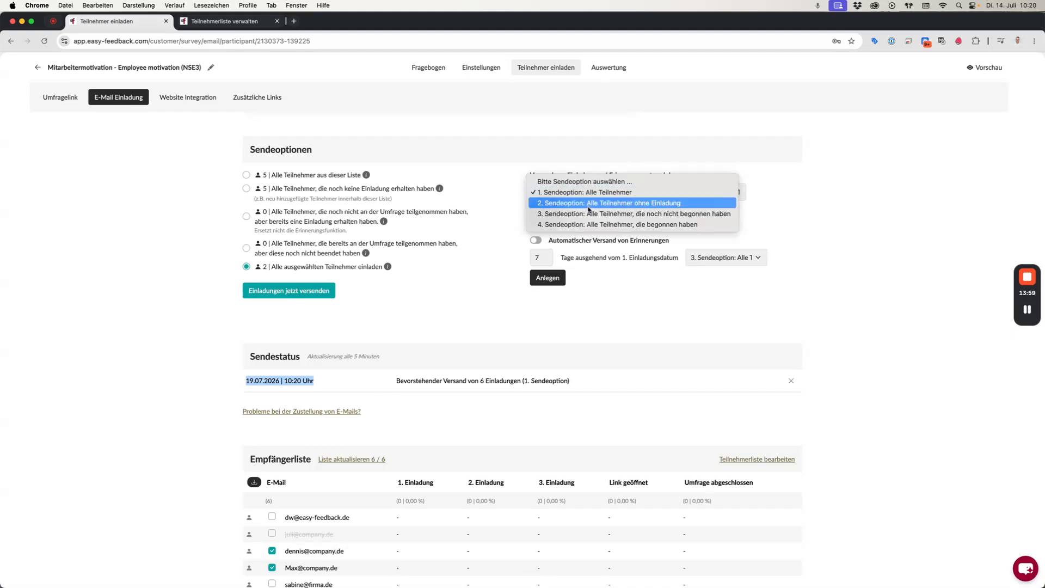
left_click(672, 214)
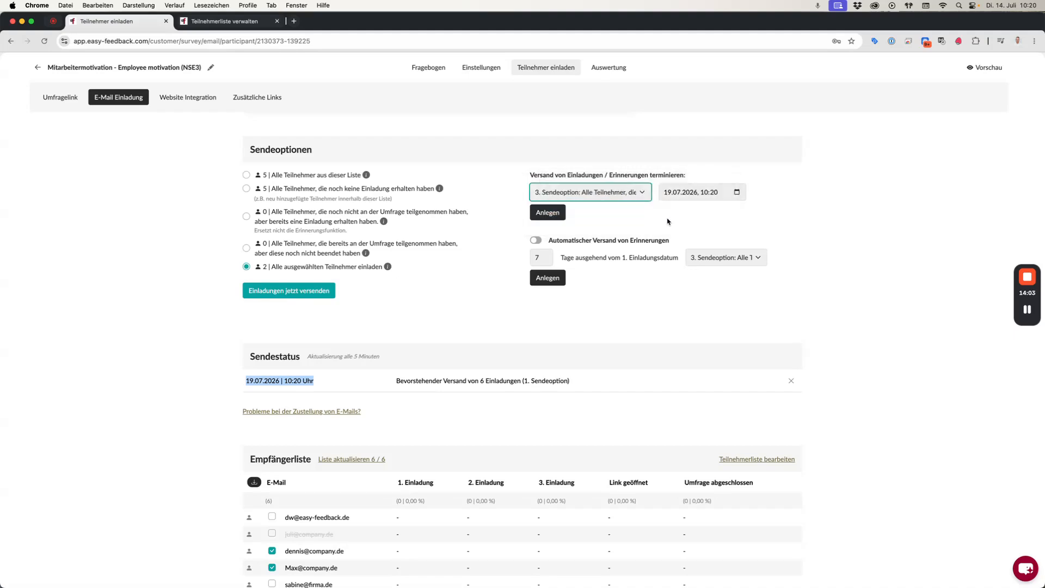
left_click(671, 199)
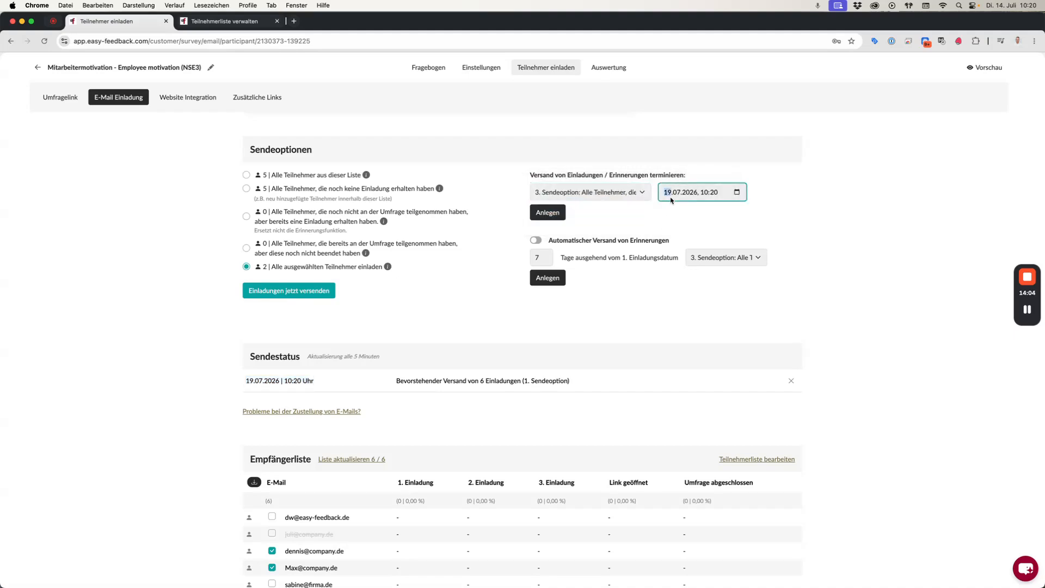
left_click(737, 194)
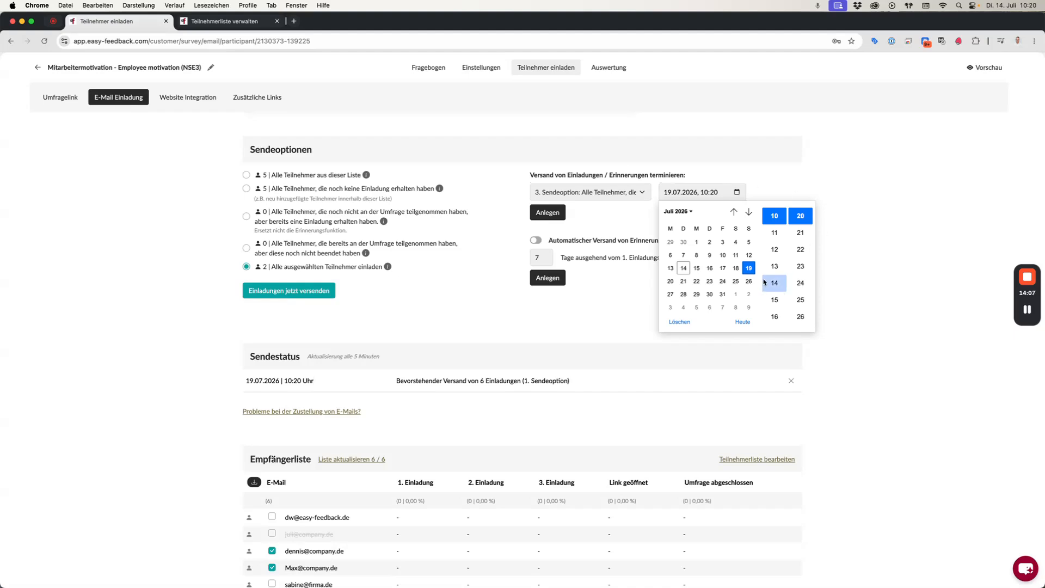
left_click(748, 280)
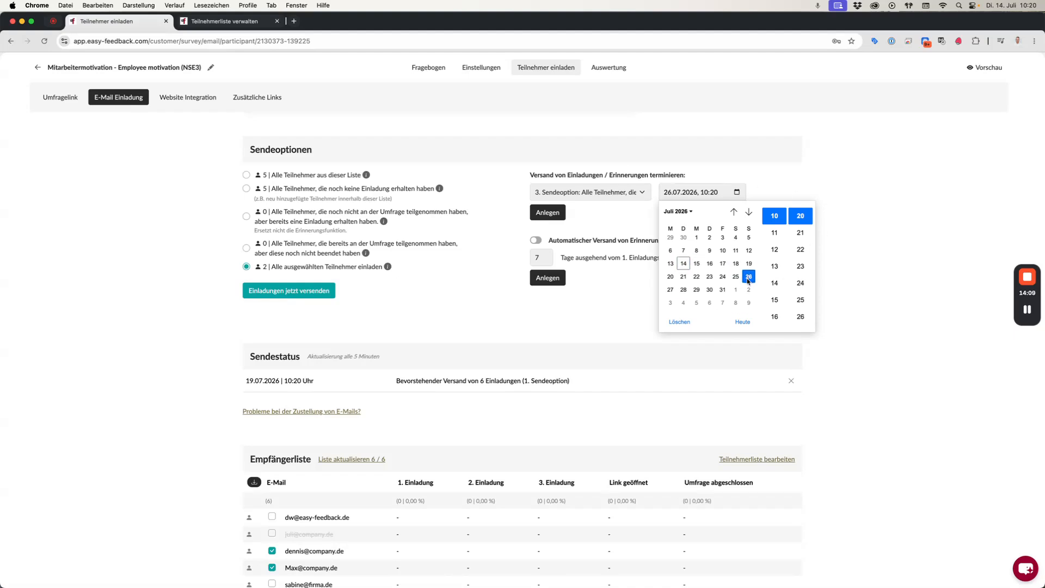
left_click(772, 283)
left_click(800, 283)
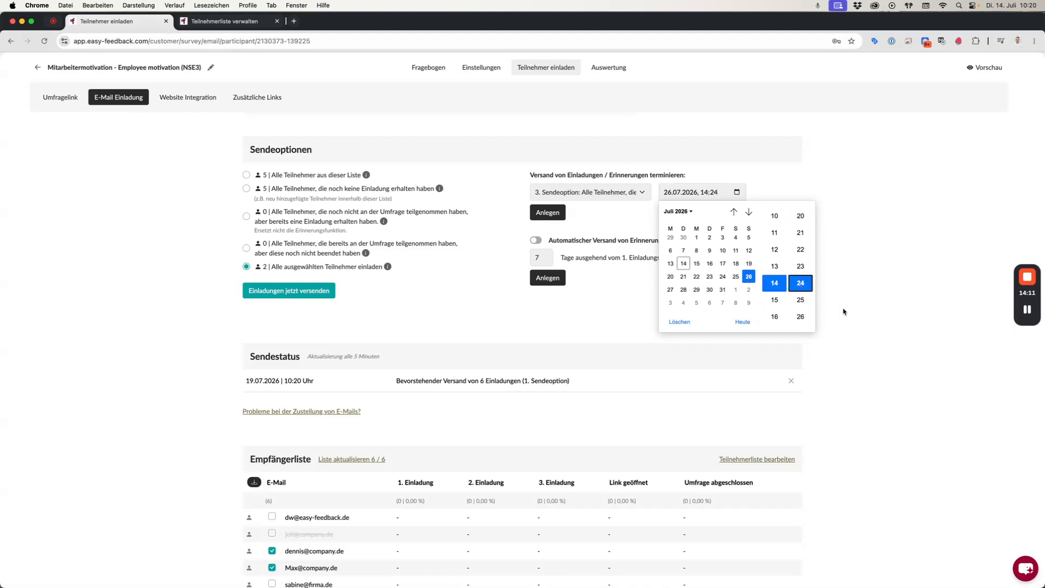
left_click(856, 308)
left_click(549, 212)
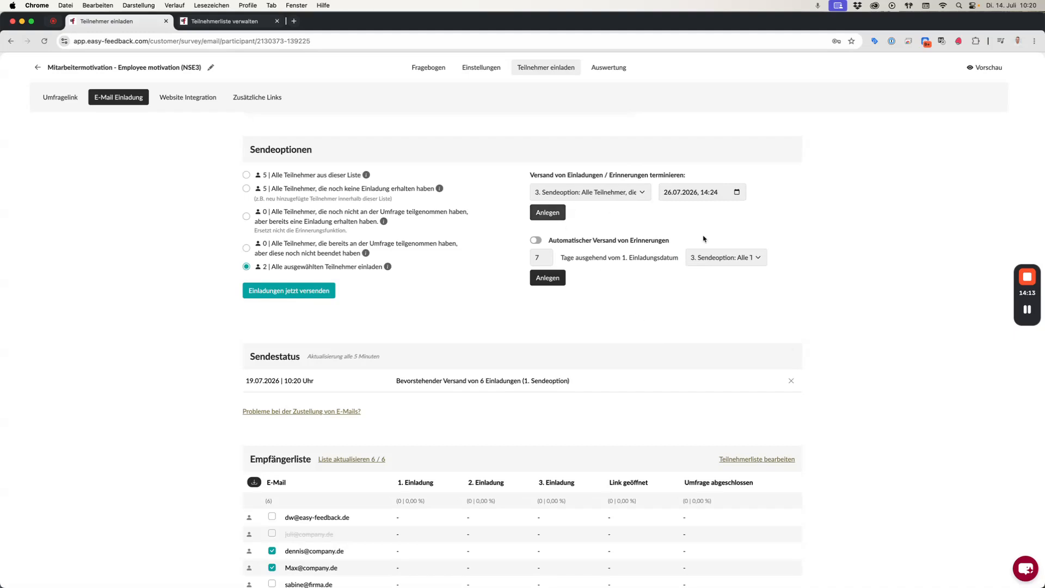
left_click_drag(393, 381, 582, 386)
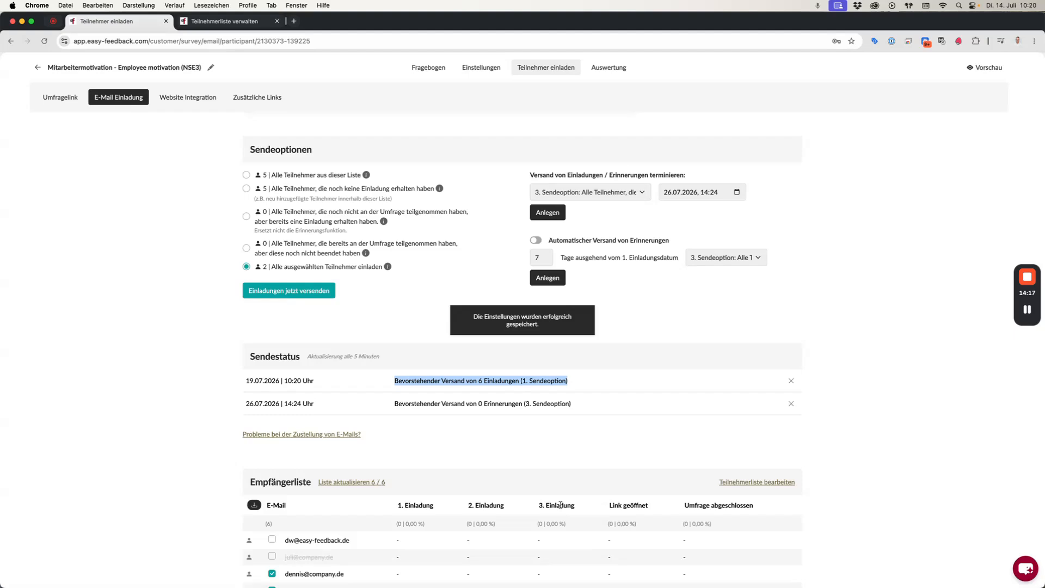
left_click_drag(391, 410, 566, 404)
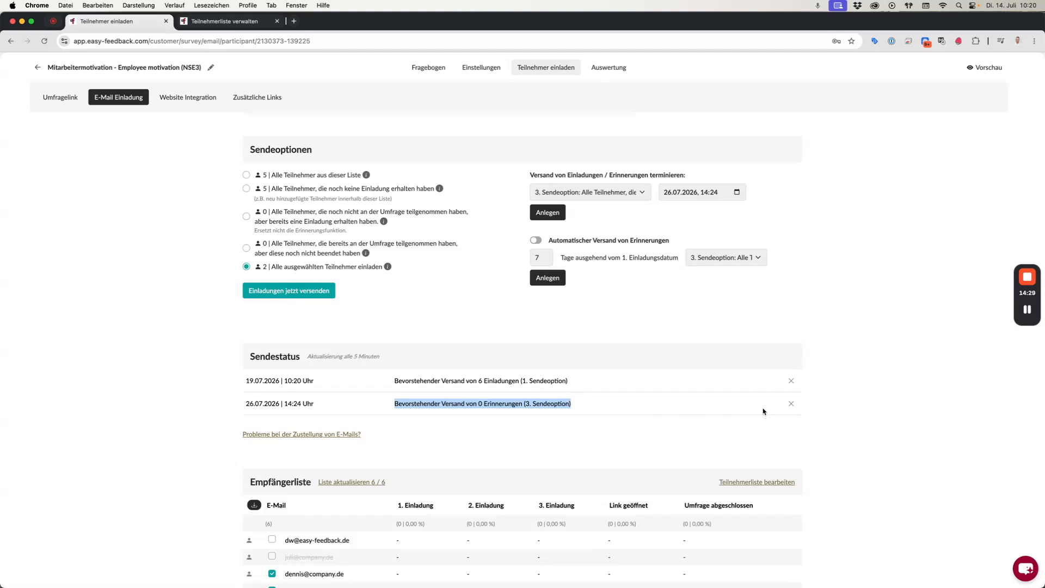
Enable automatic reminders 7 days after the first invitation date with the third send option and create the automatic dispatch
left_click(587, 244)
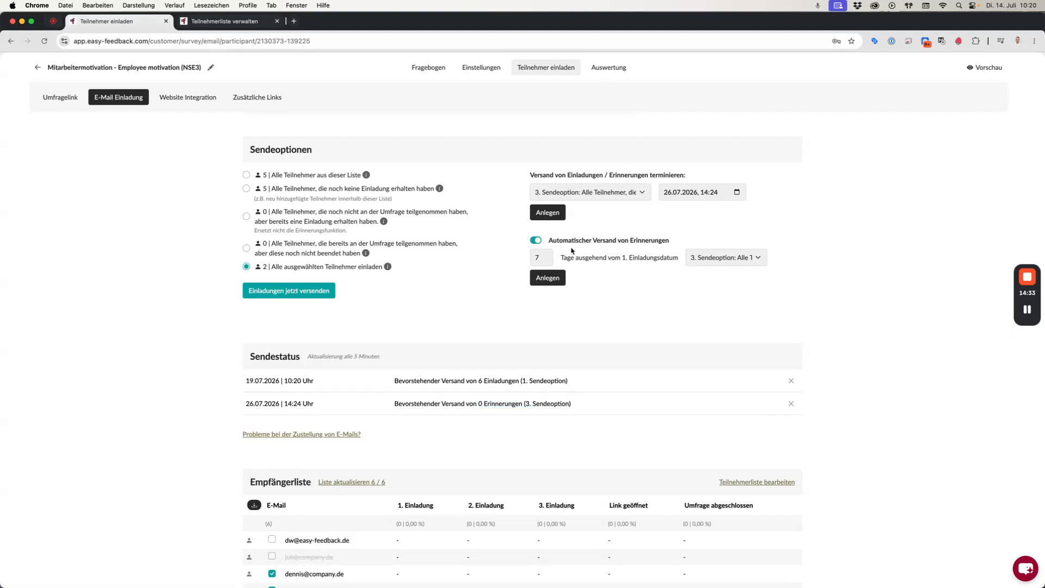
double_click(540, 258)
left_click_drag(620, 258, 679, 258)
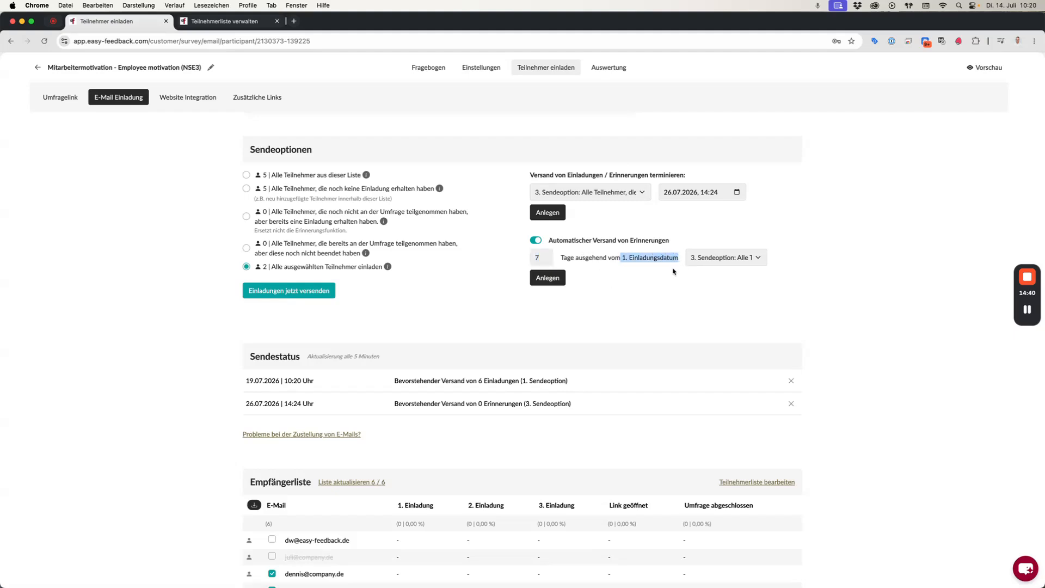
left_click(717, 258)
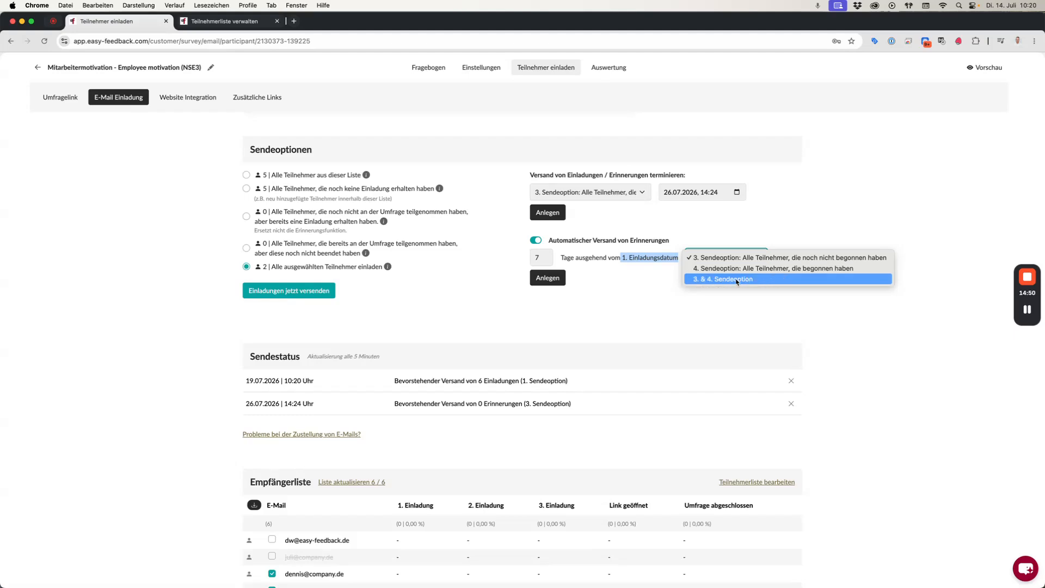
left_click(712, 306)
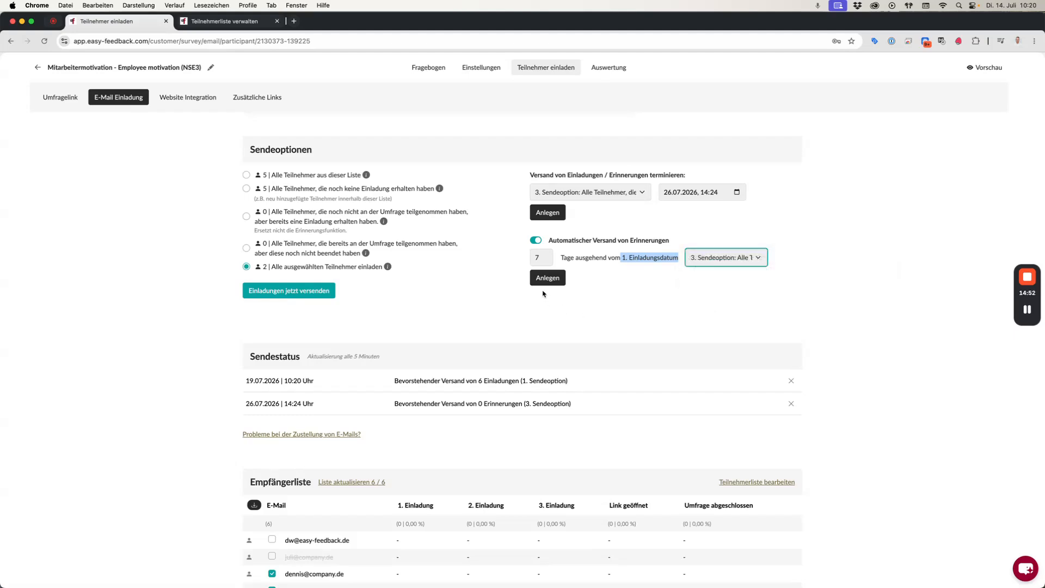
left_click(523, 283)
left_click(555, 284)
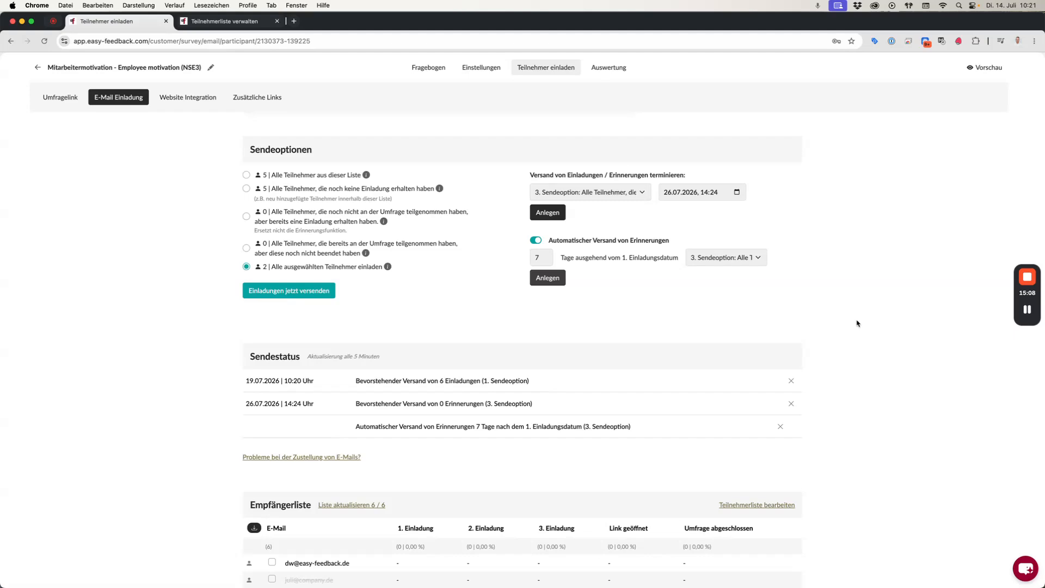
Clear the test mail recipient address and examine the salutation placeholders in the invitation text
scroll(857, 342, "up", 10)
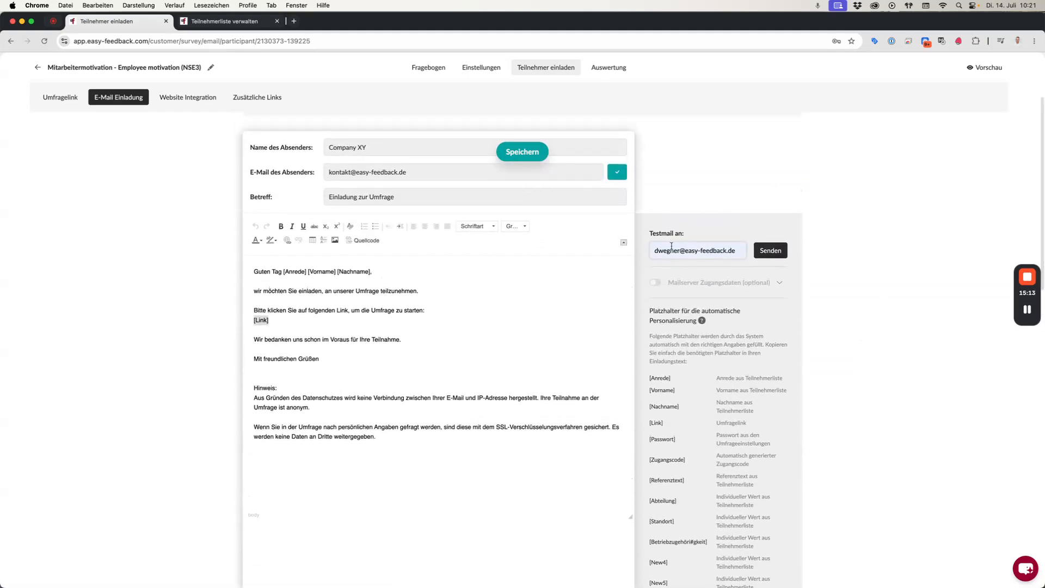
left_click_drag(654, 251, 741, 250)
key("BackSpace")
left_click(888, 240)
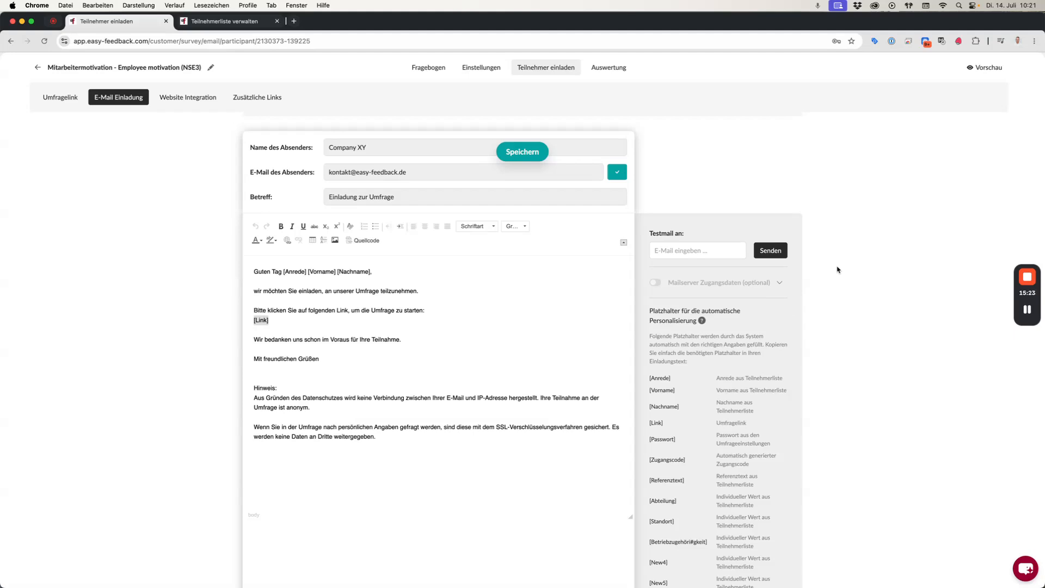
left_click_drag(385, 268, 283, 271)
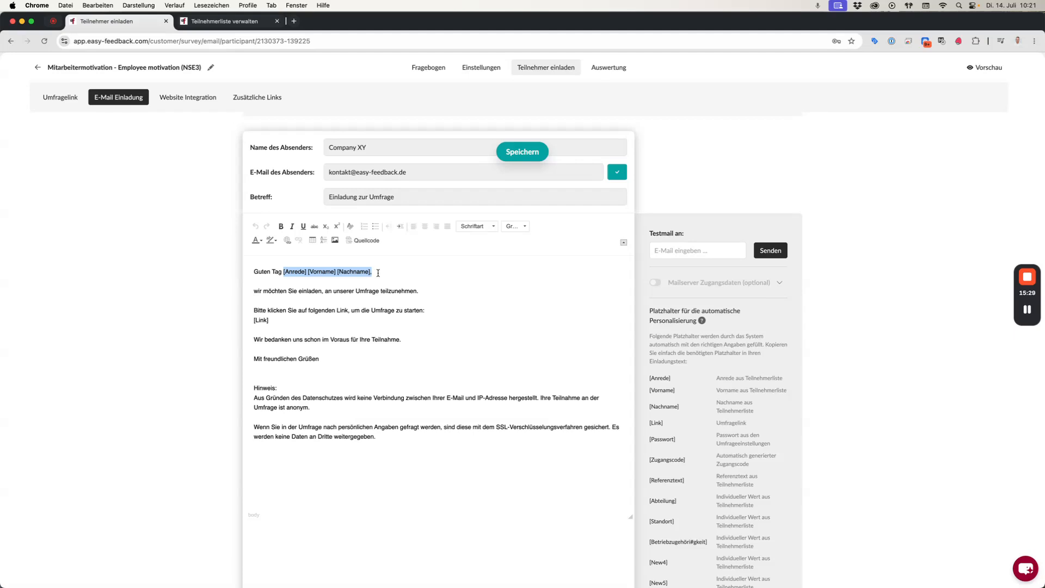
left_click(534, 338)
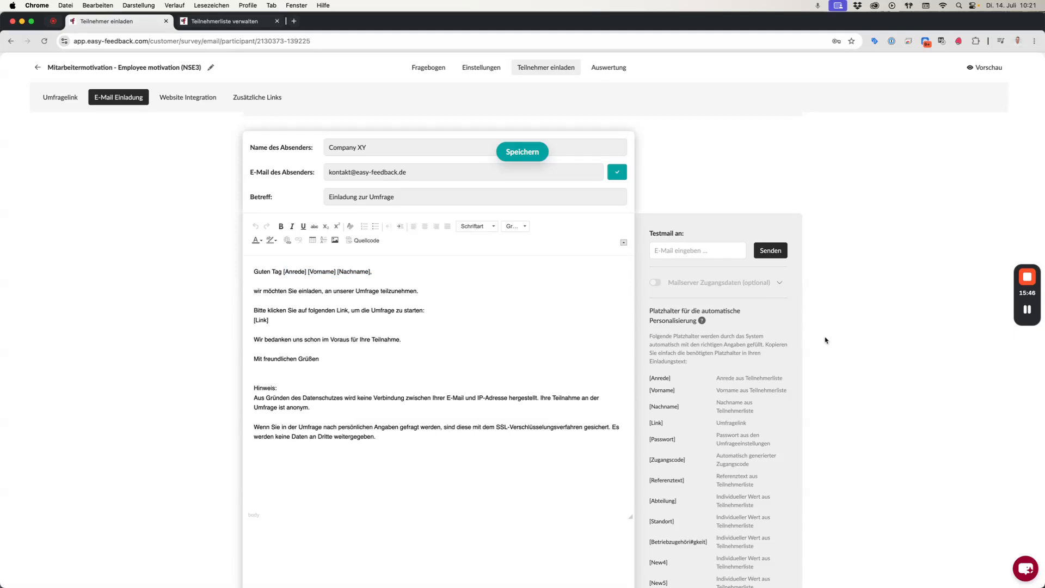
Expand the optional mail server access data ("Mailserver Zugangsdaten") and view its fields
left_click(781, 285)
scroll(837, 317, "down", 2)
scroll(837, 317, "up", 1)
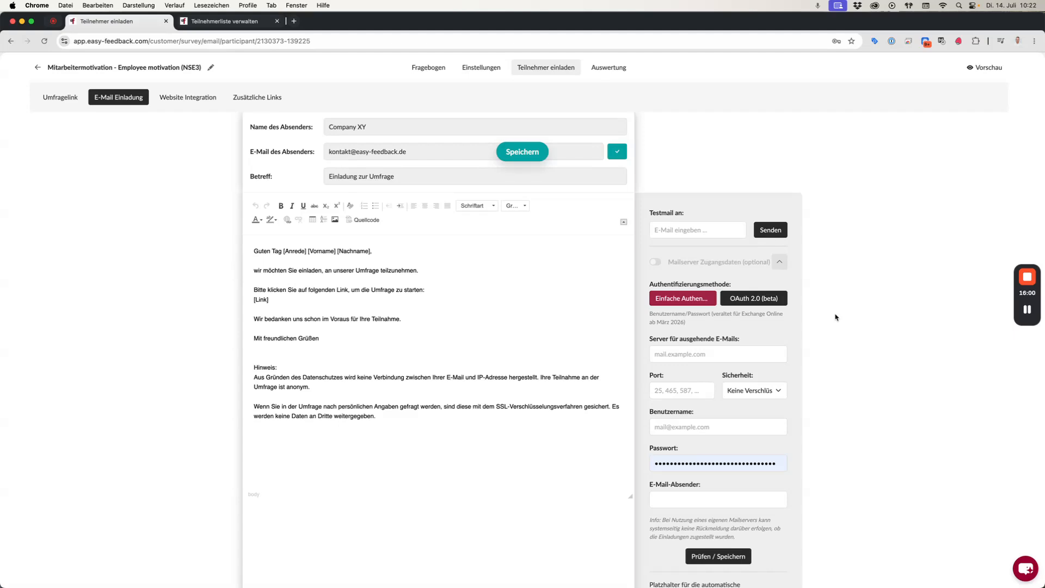
Examine the sender e-mail address of the invitation
scroll(835, 317, "up", 4)
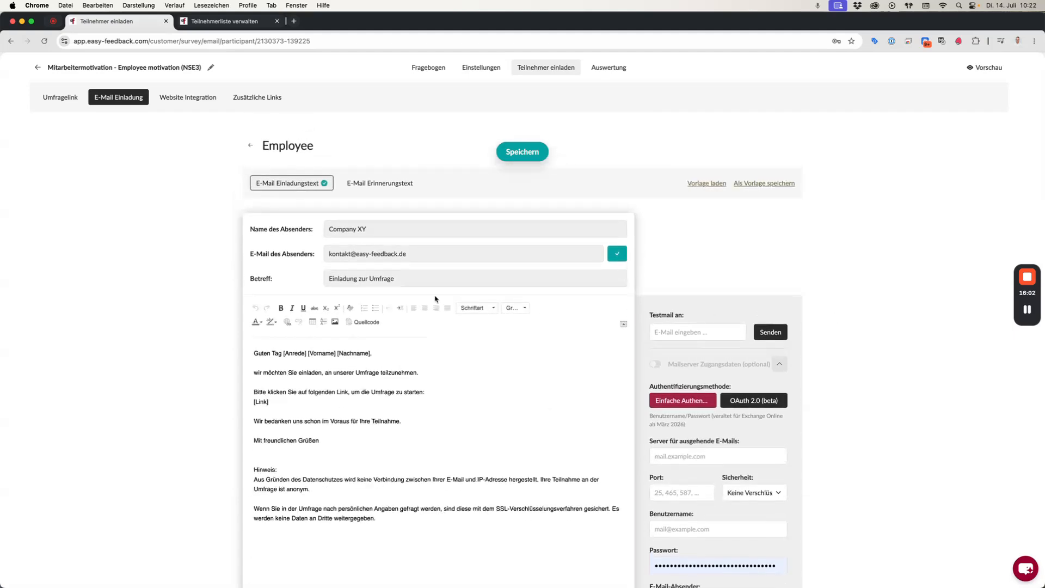
left_click(354, 254)
left_click_drag(420, 254, 327, 253)
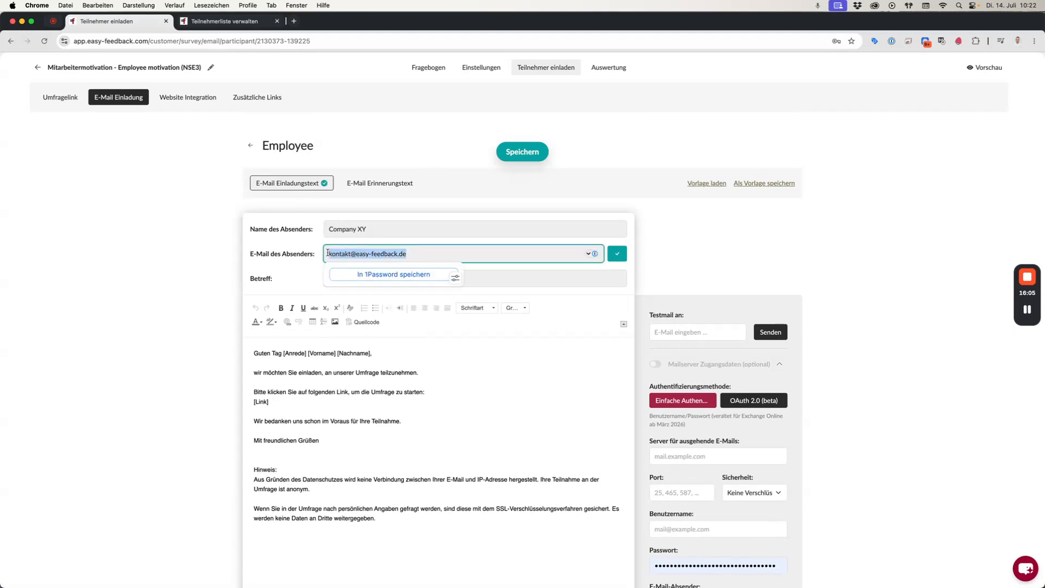
left_click(182, 302)
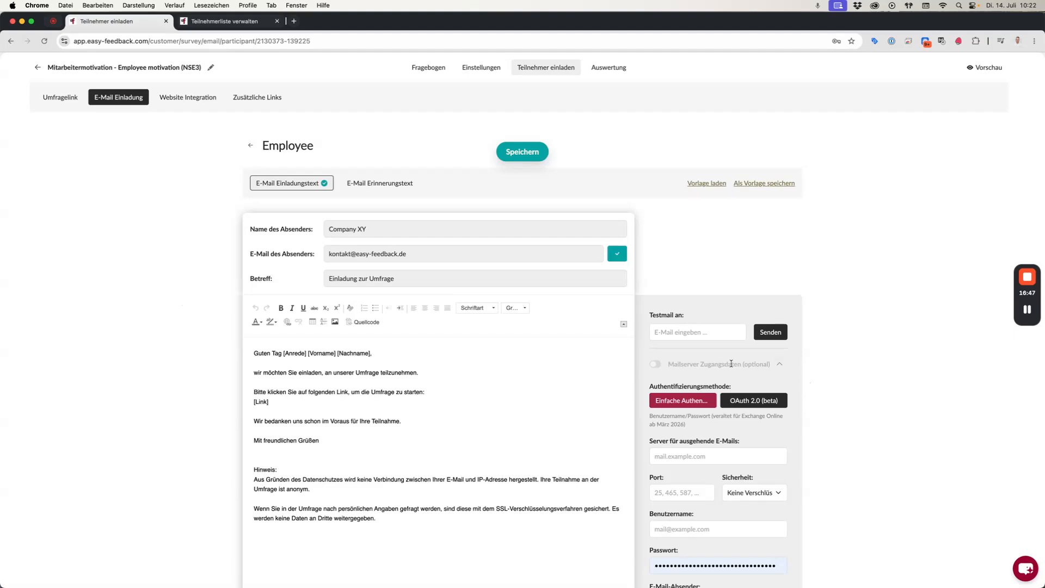
Examine the simple authentication fields of the mail server access data, including the outgoing server, port and security settings
left_click_drag(690, 364, 764, 365)
left_click(839, 372)
scroll(839, 371, "down", 3)
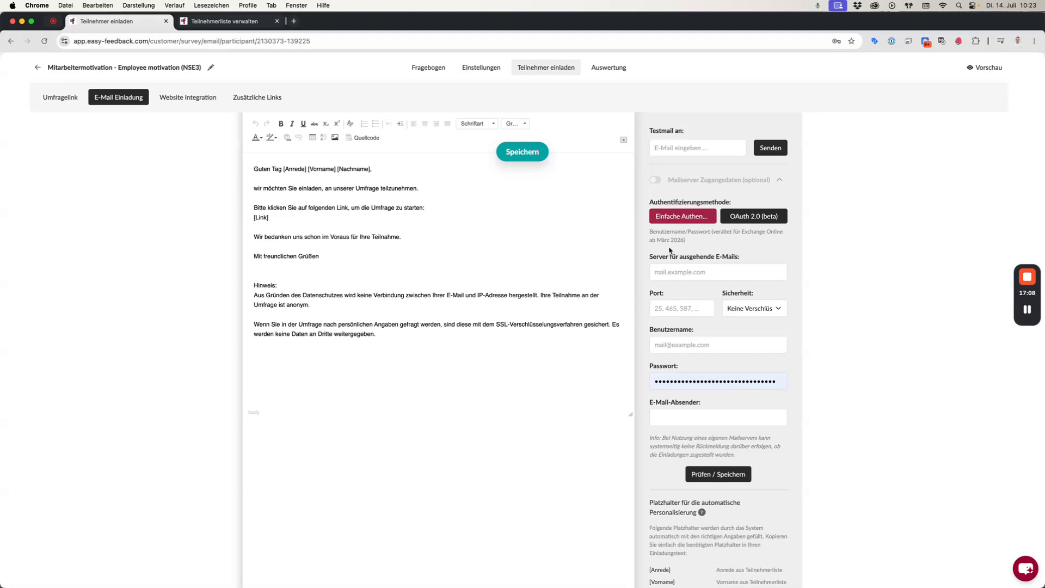
left_click_drag(656, 256, 716, 262)
left_click(687, 270)
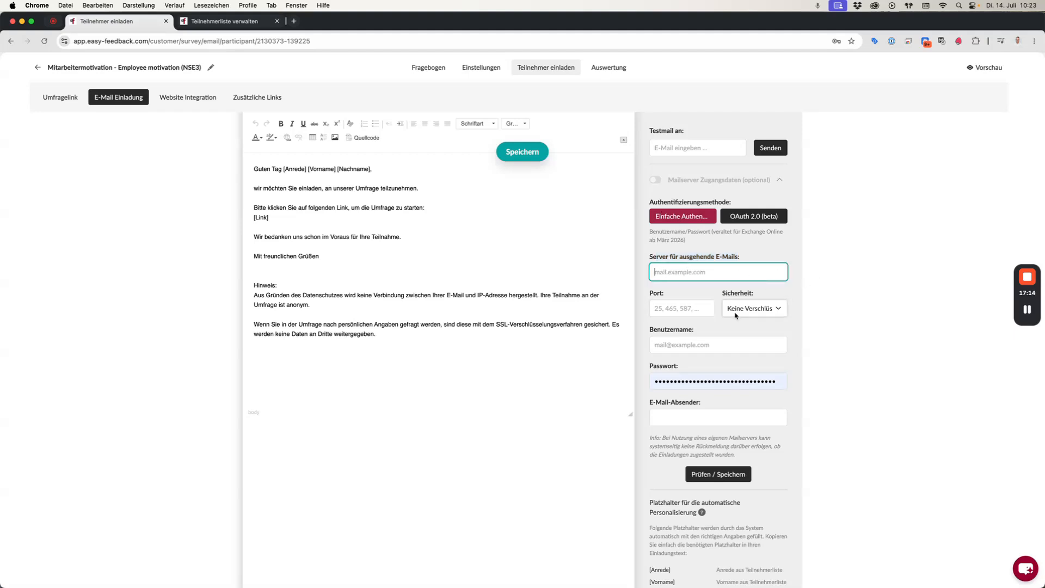
left_click(845, 326)
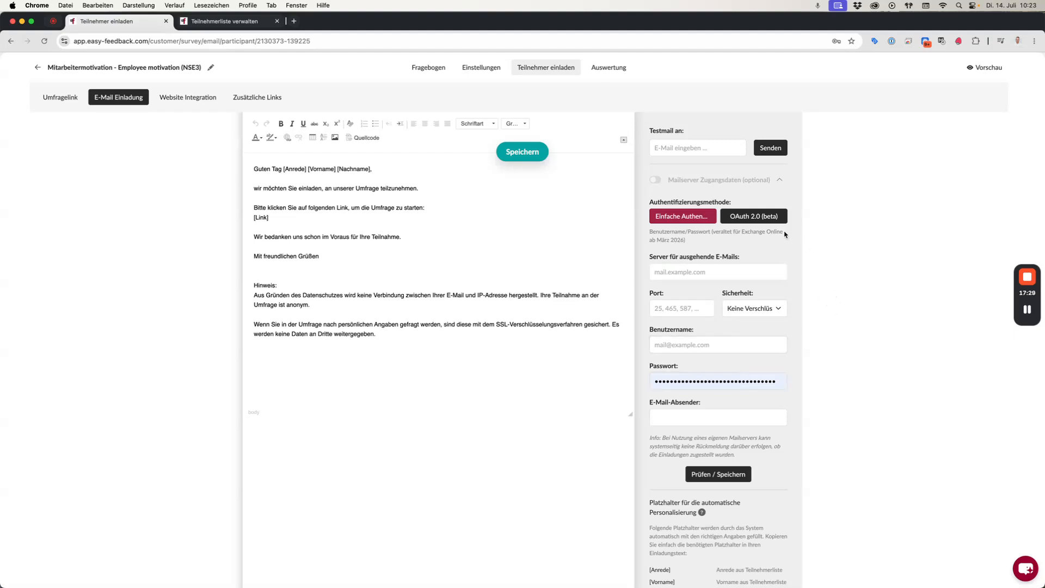
Switch the mail server authentication method to "OAuth 2.0 (beta)" and examine its provider, Client ID, Client Secret and Tenant ID fields
left_click(757, 222)
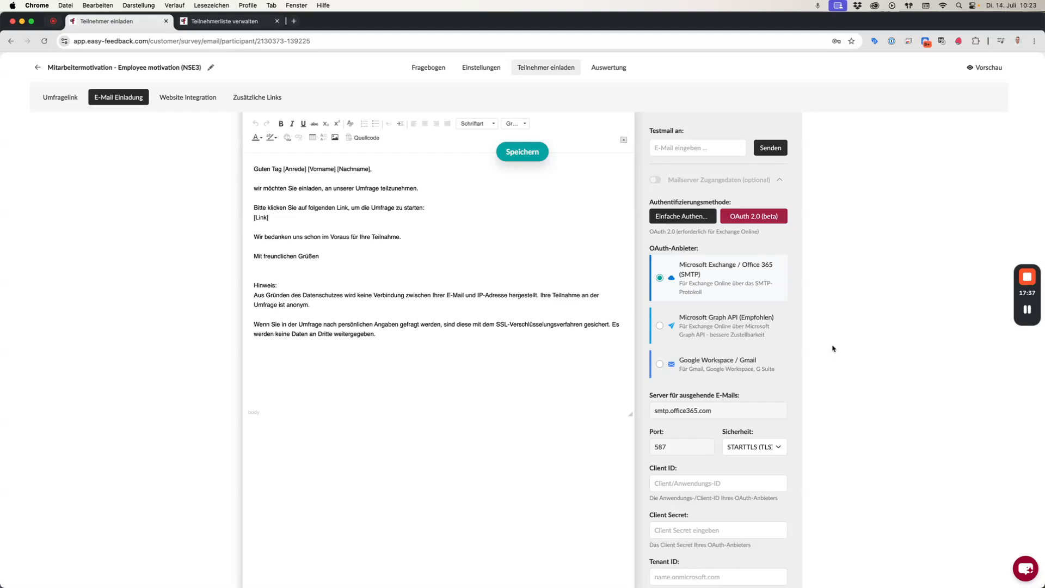
scroll(832, 349, "down", 3)
scroll(832, 348, "down", 2)
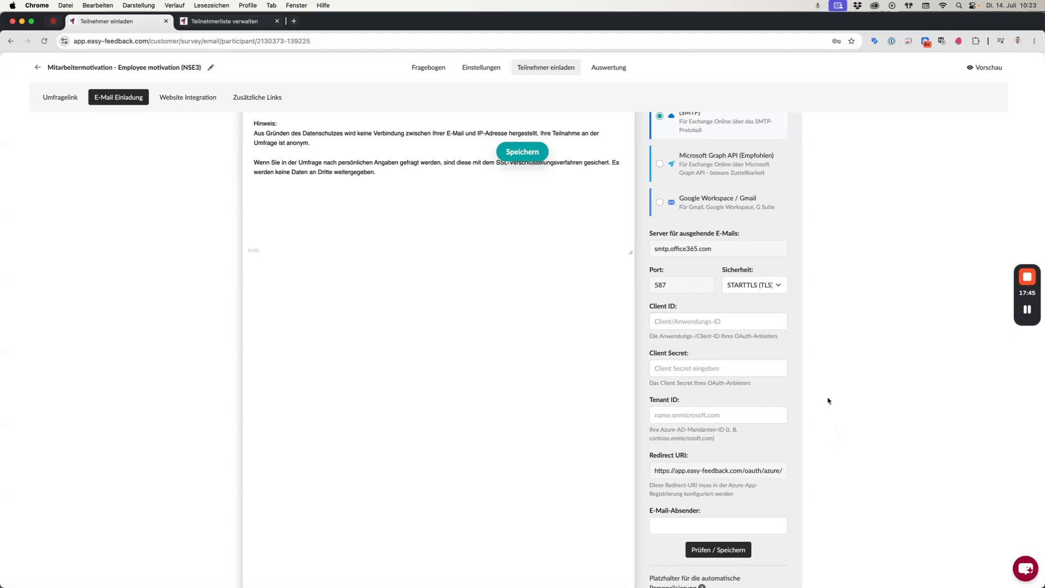
left_click_drag(765, 336, 655, 336)
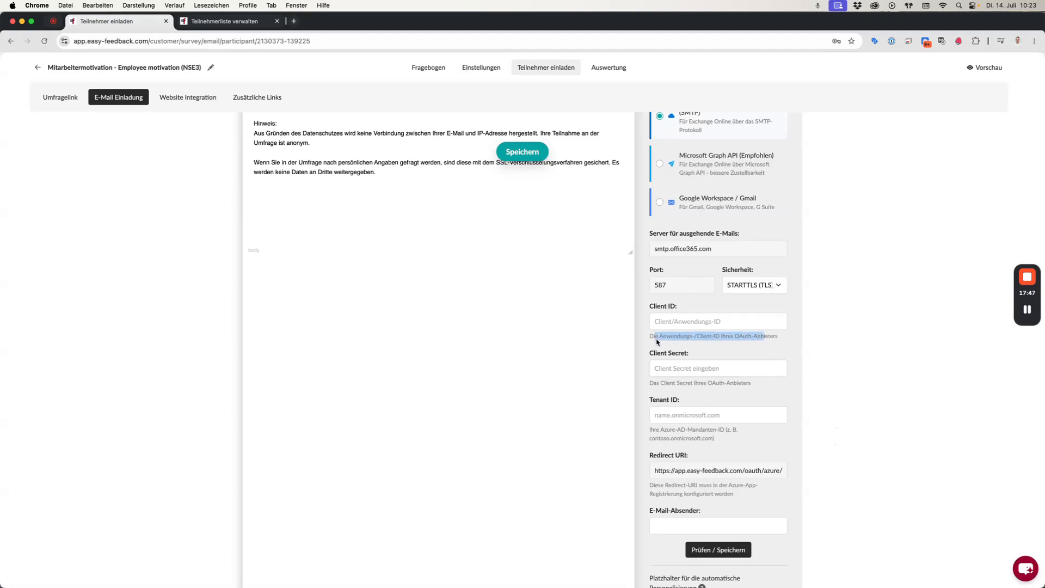
left_click_drag(742, 390, 645, 387)
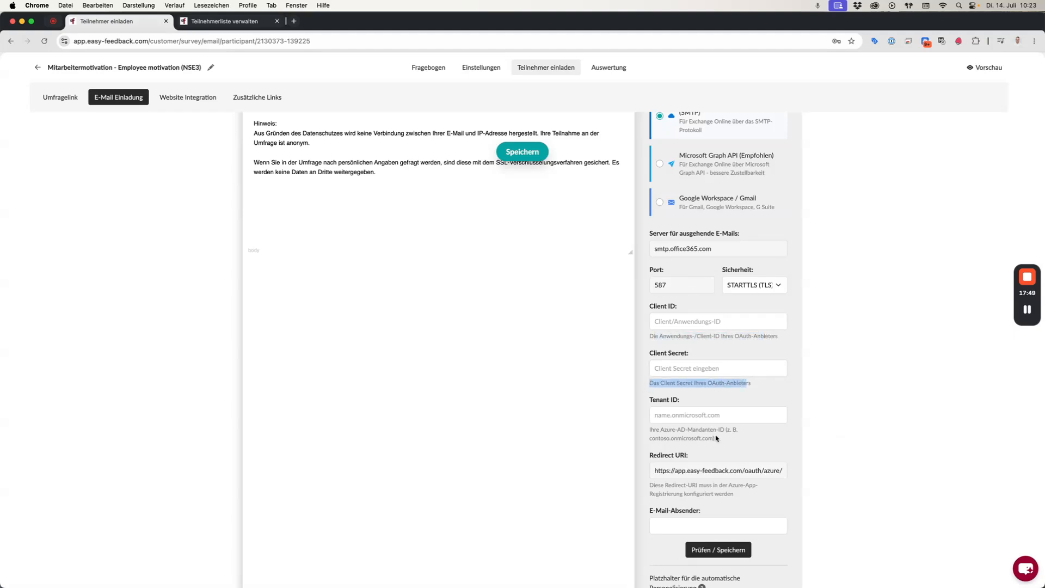
left_click(835, 421)
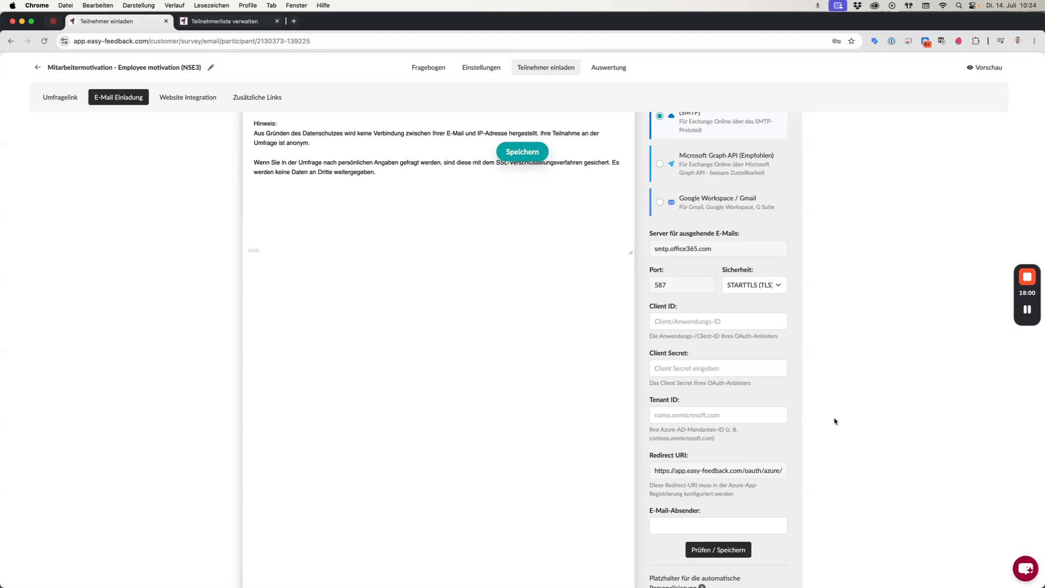
scroll(834, 421, "up", 6)
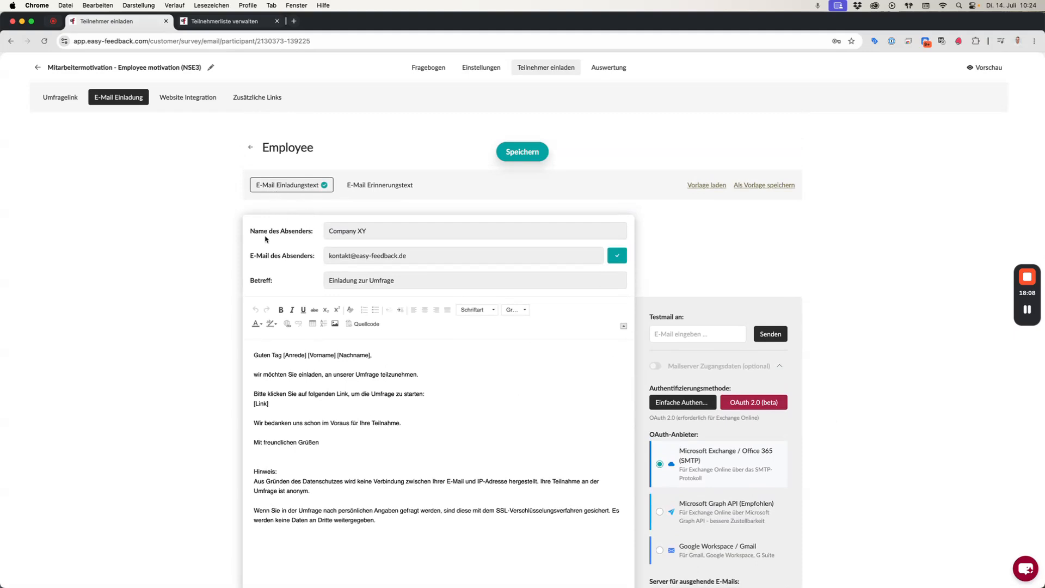
Open the e-mail reminder text and select the send option for participants already invited who have not yet taken part in the survey
left_click(384, 185)
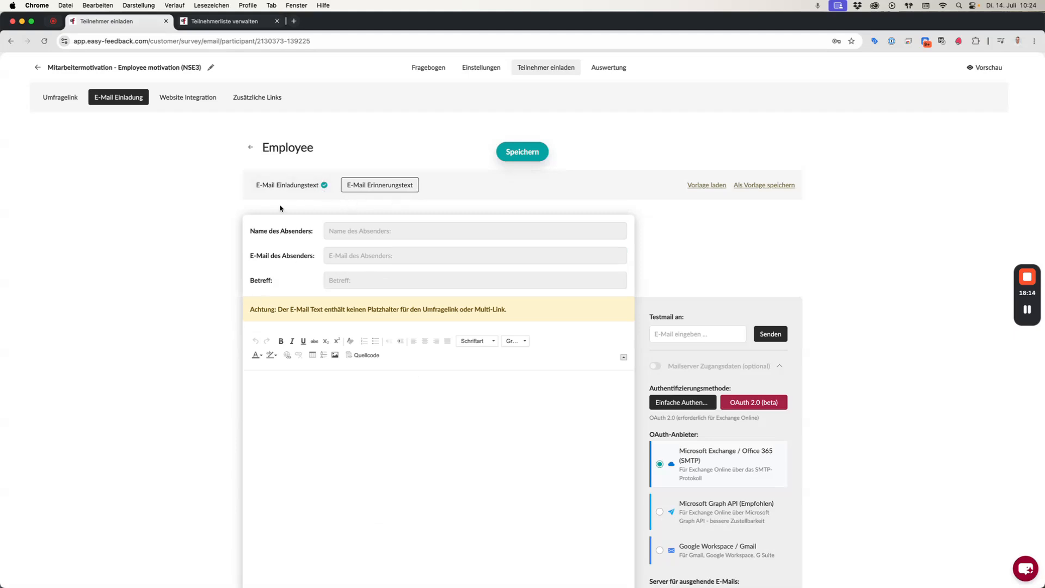
scroll(197, 357, "down", 15)
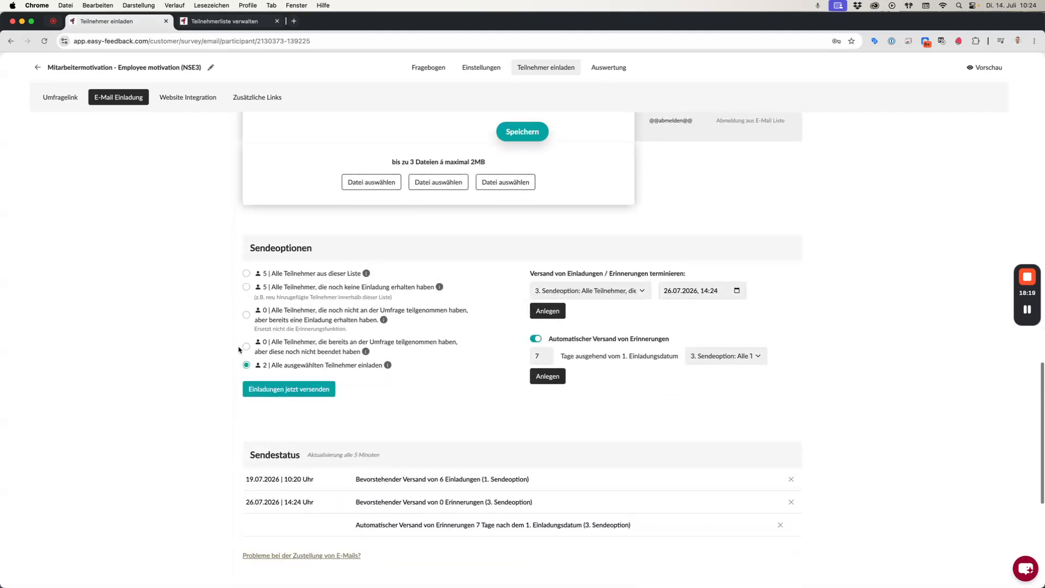
left_click(300, 313)
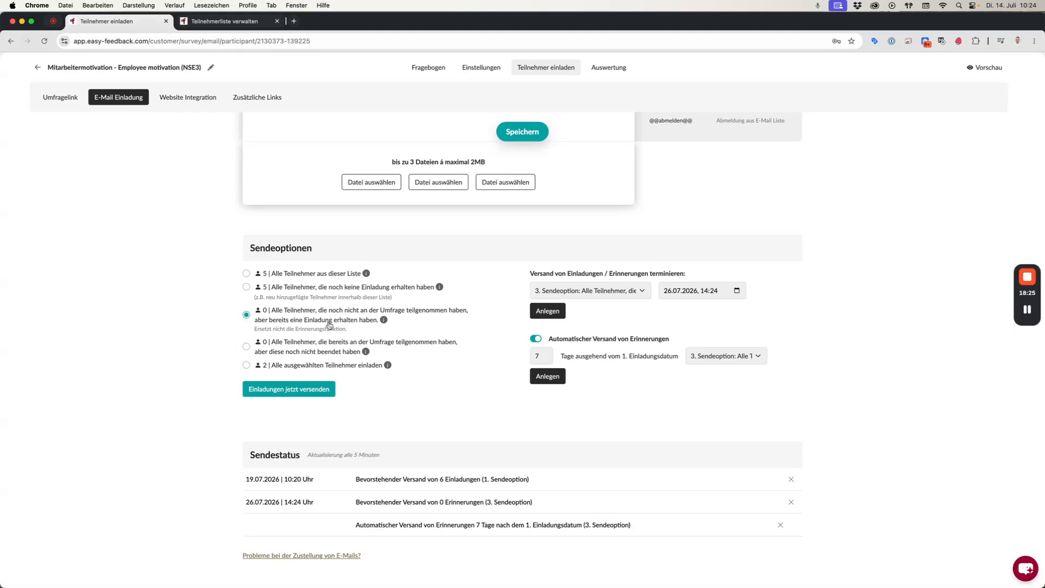
mouse_move(385, 321)
Collapse the optional mail server access data ("Mailserver Zugangsdaten") and return to the head of the reminder text form
scroll(151, 299, "up", 10)
scroll(151, 299, "up", 7)
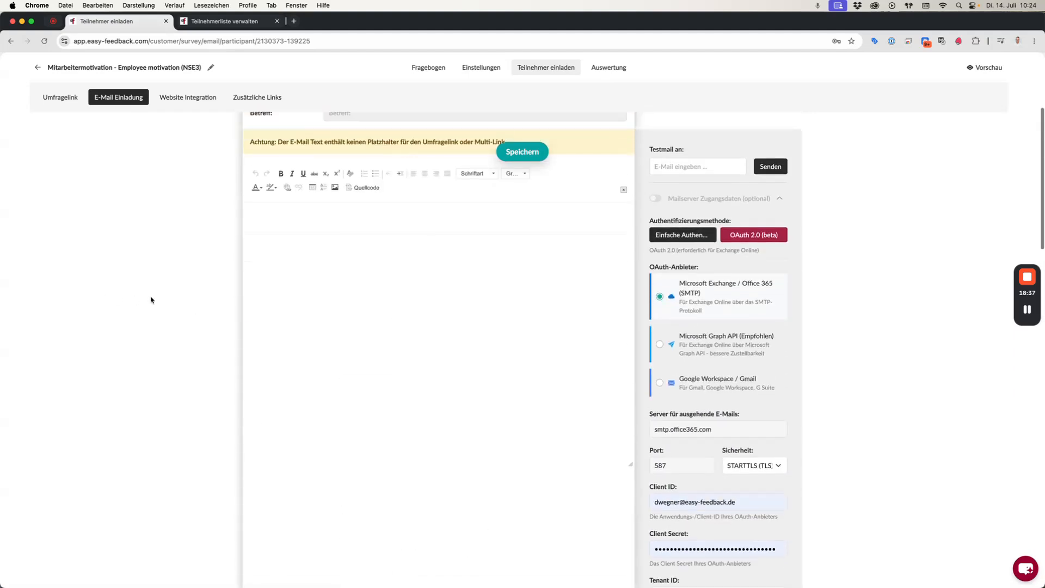
left_click(780, 198)
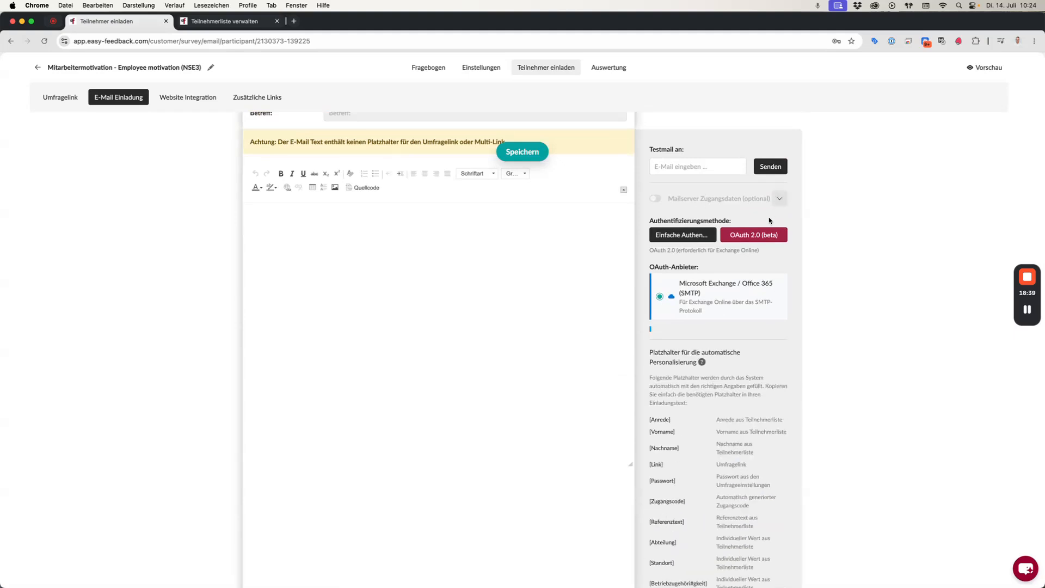
scroll(372, 256, "up", 3)
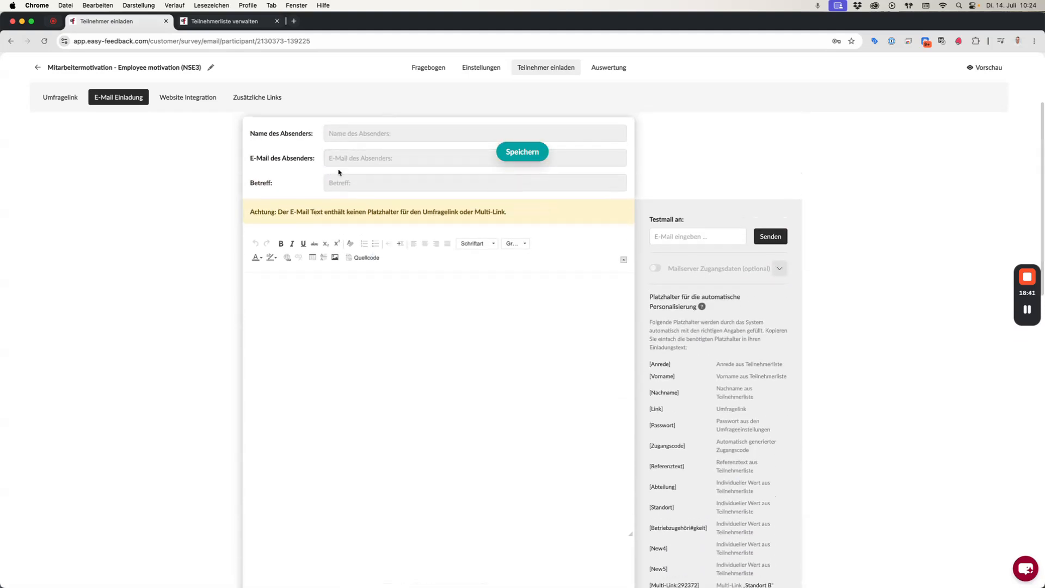
scroll(338, 170, "up", 2)
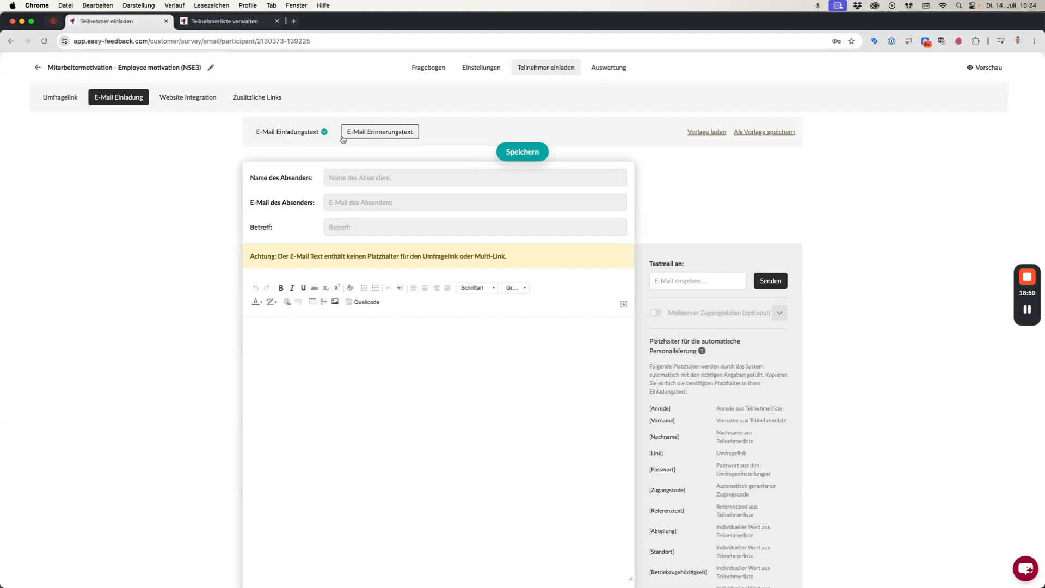
Read the info note of the send option for invited participants who have not yet taken part in the survey
scroll(229, 293, "down", 6)
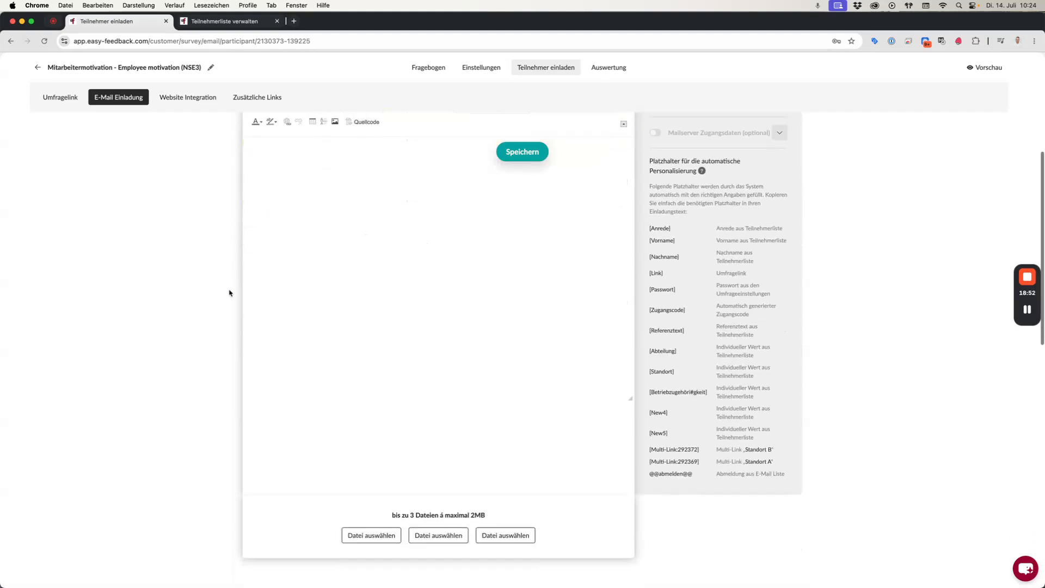
scroll(229, 293, "down", 4)
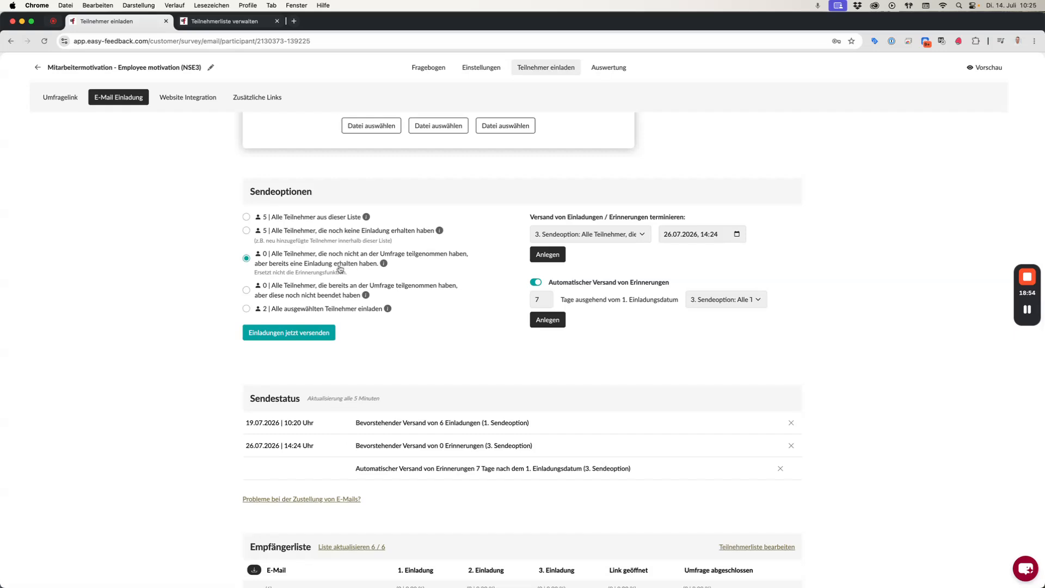
mouse_move(385, 264)
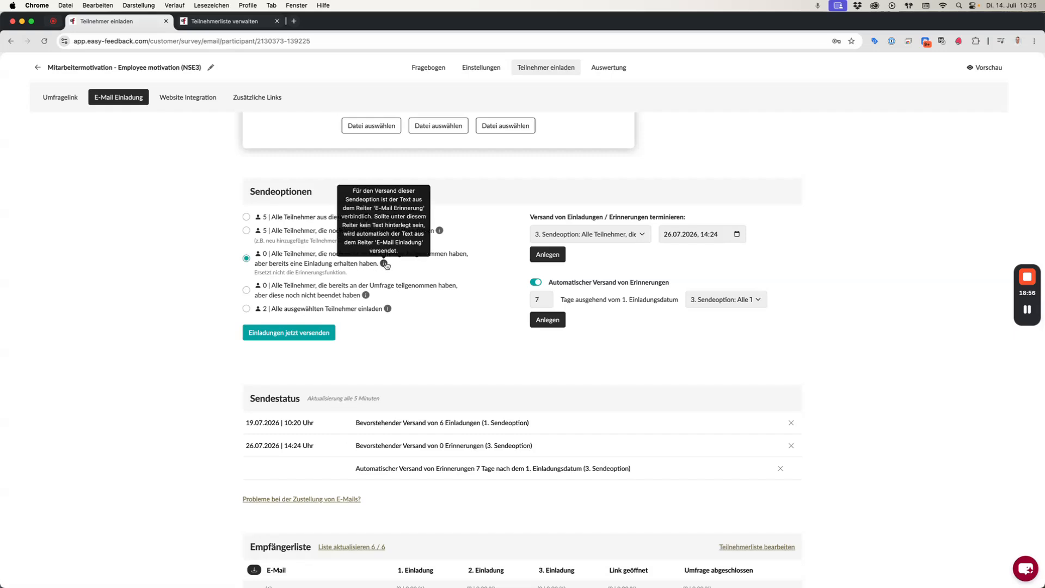